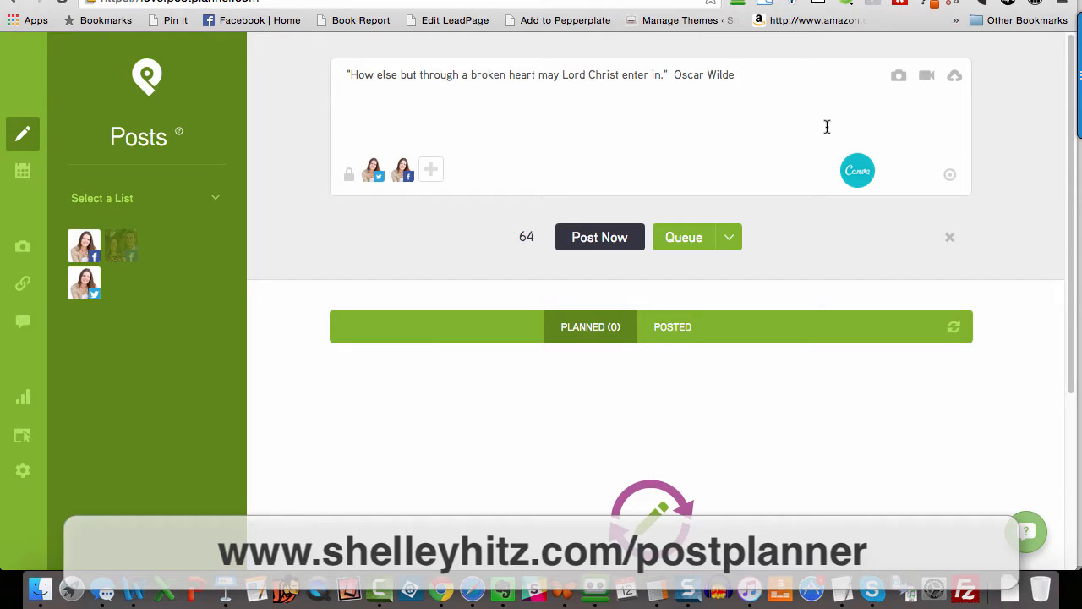
left_click(730, 240)
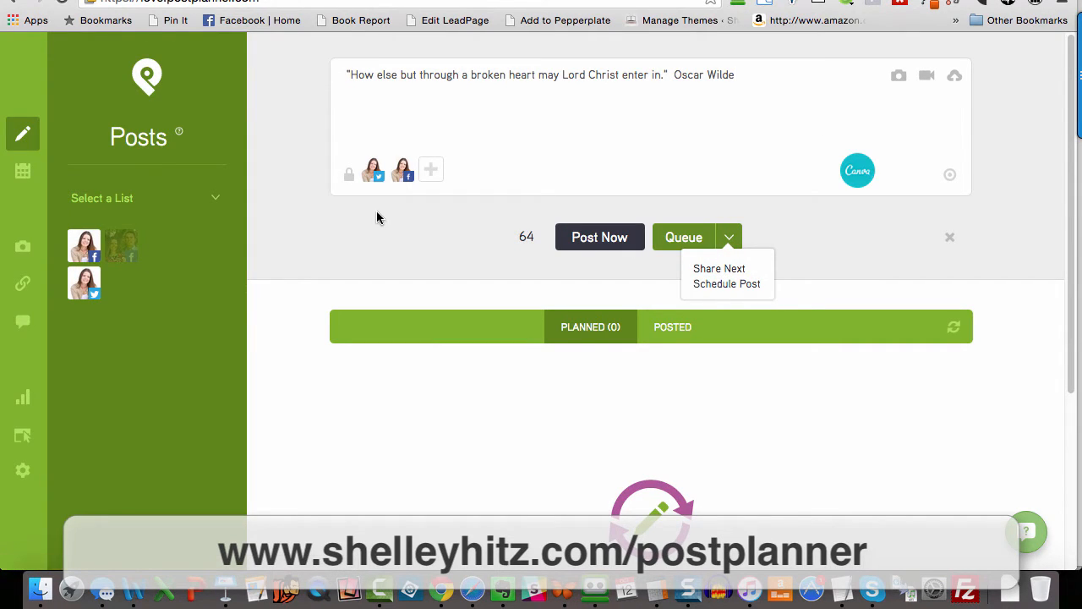
left_click(729, 286)
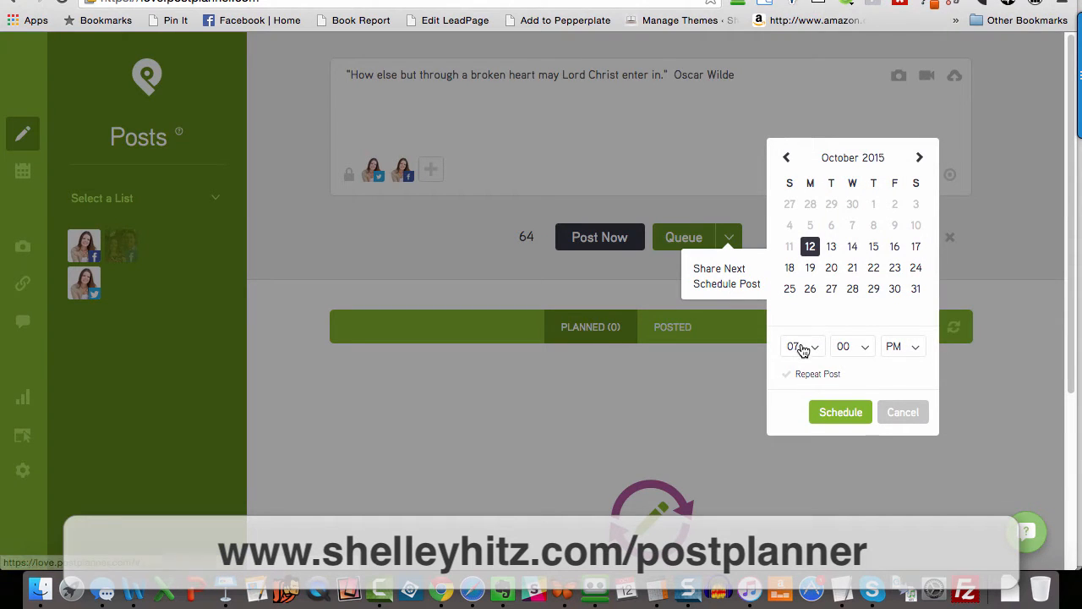
left_click(832, 247)
left_click(796, 346)
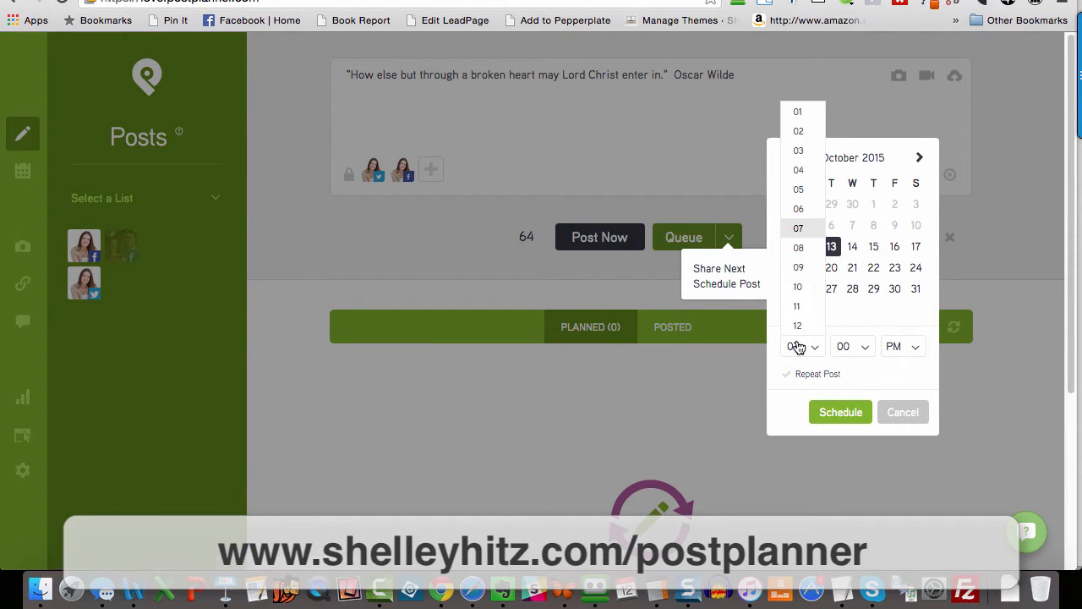
left_click(798, 287)
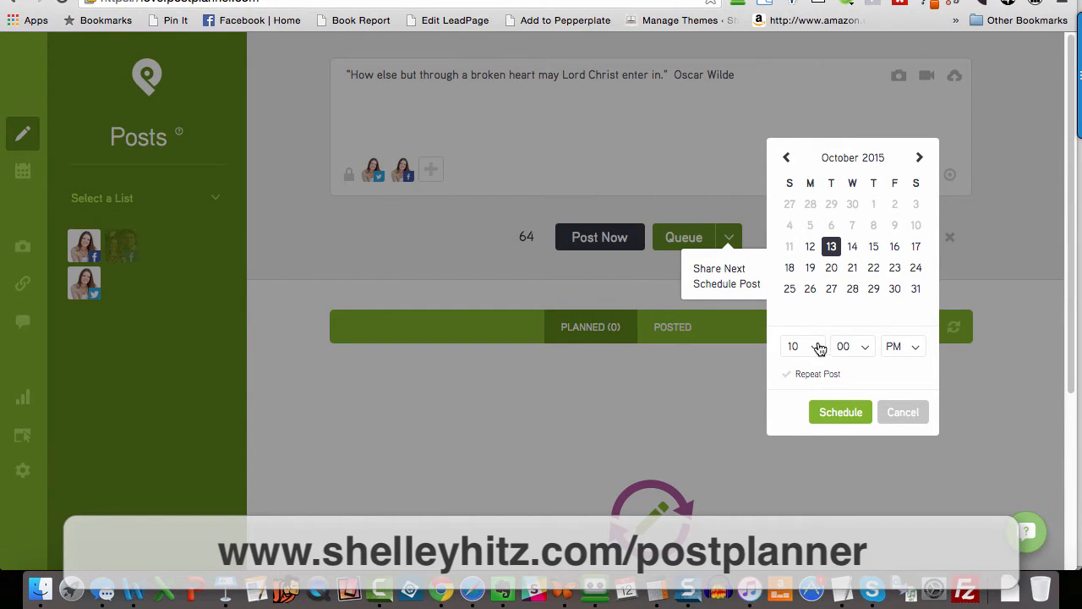
left_click(815, 348)
left_click(896, 346)
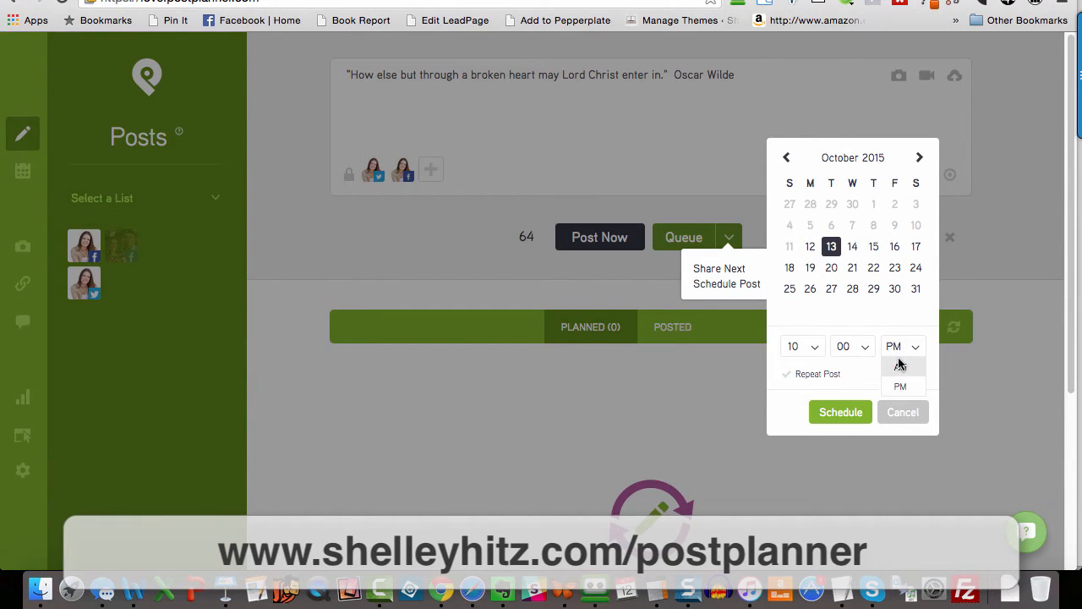
left_click(899, 363)
left_click(792, 377)
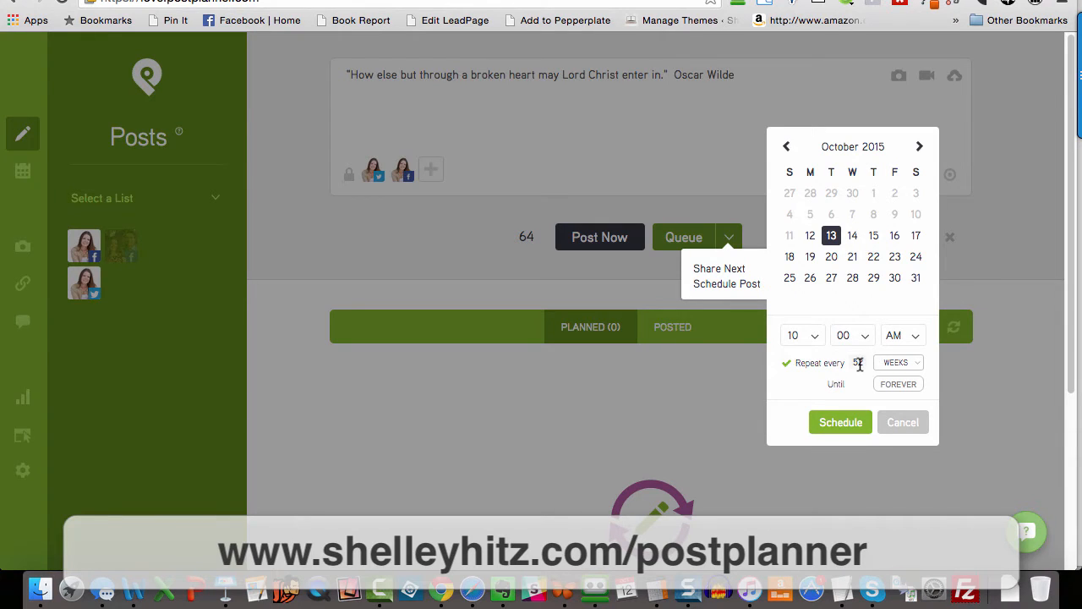
left_click(896, 425)
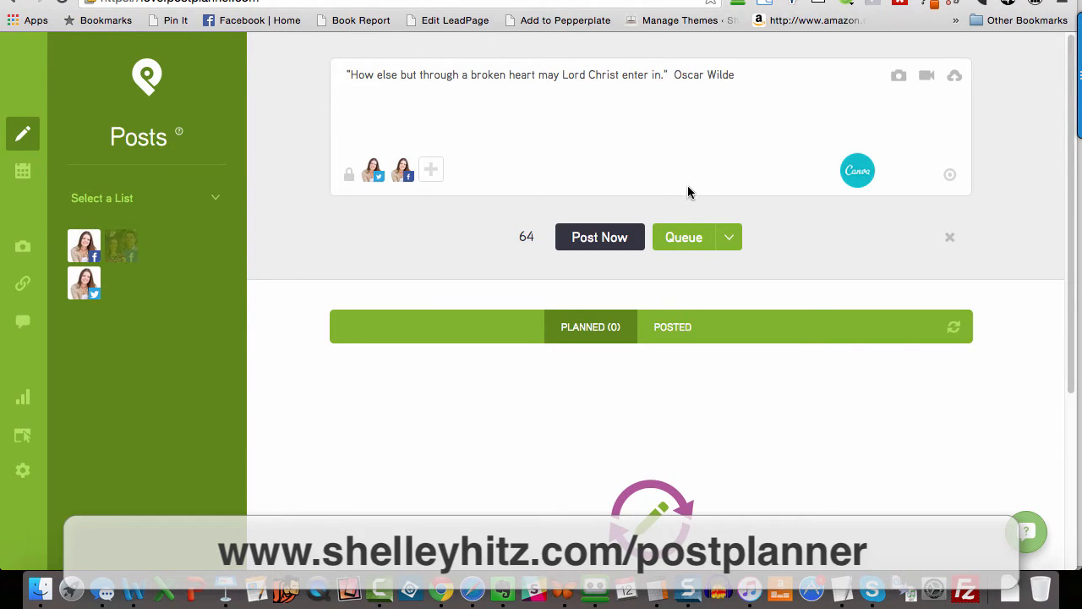
Step: Add the Oscar Wilde quote post to the queue and delete its Twitter copy planned for today at 7:00 PM
left_click(681, 238)
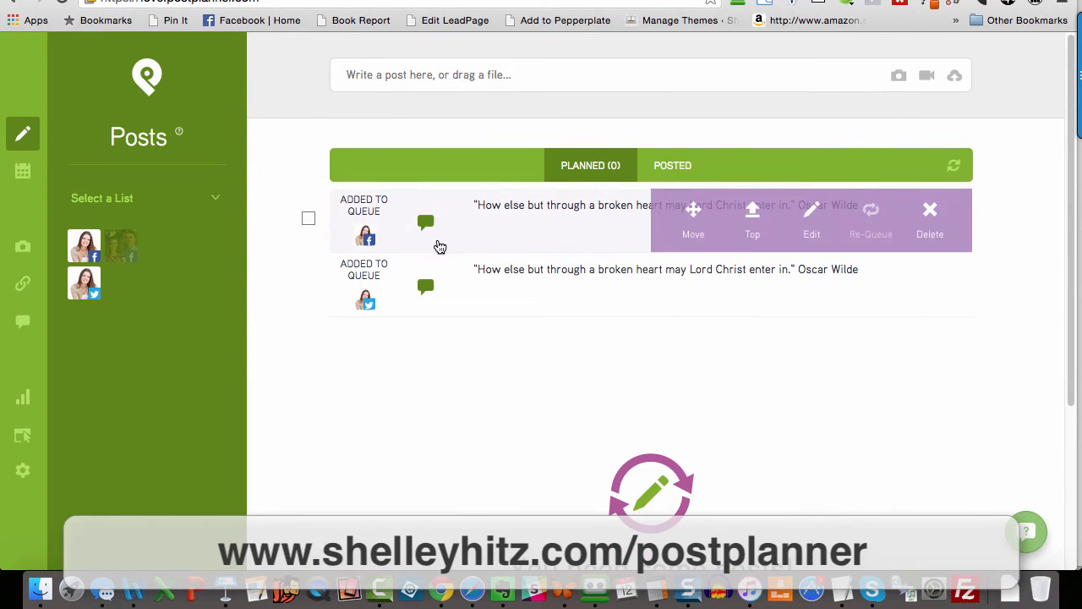
left_click(583, 166)
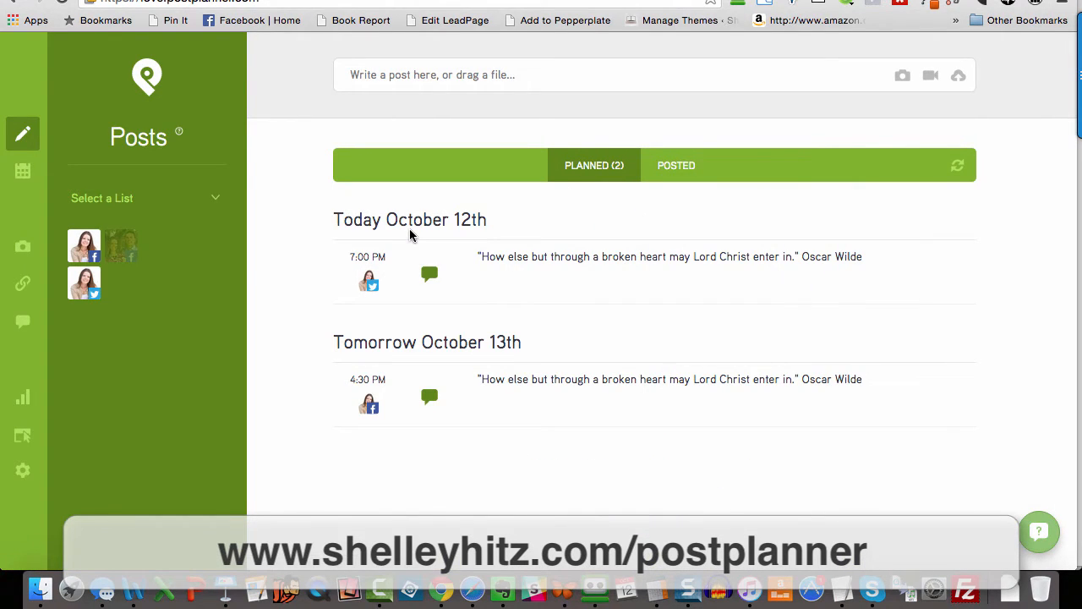
mouse_move(411, 287)
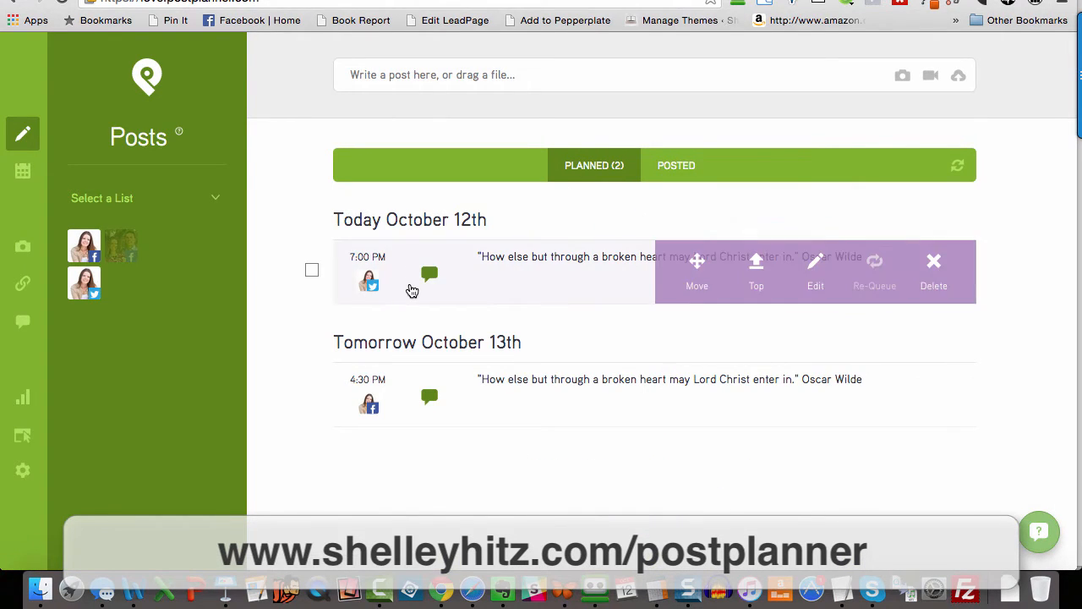
left_click(946, 268)
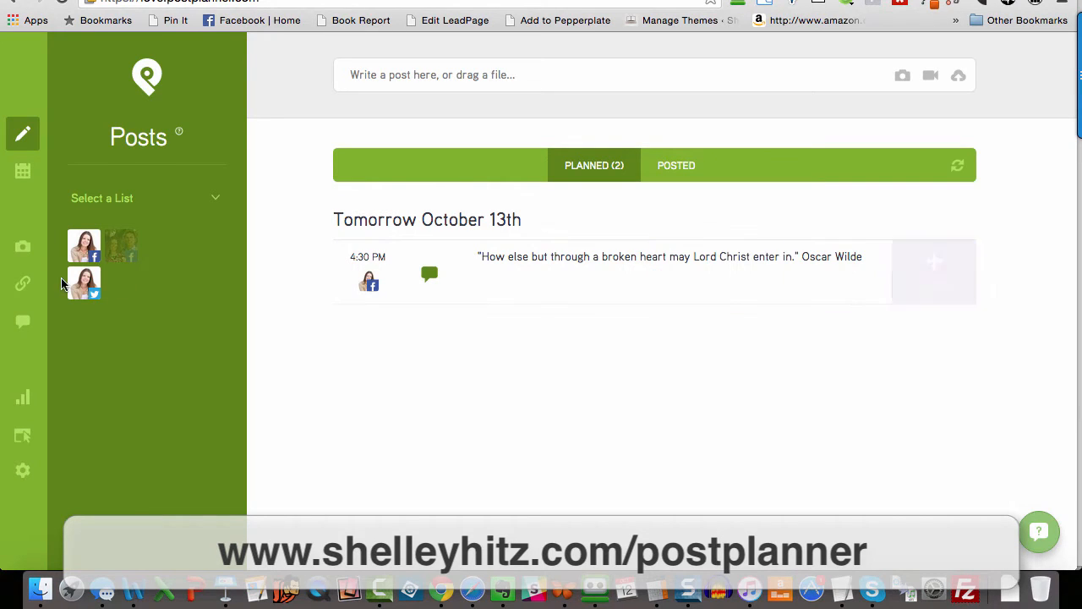
Step: Review the scheduled posting times and allowed content types for the Author Audience Facebook page and the Twitter account
left_click(22, 169)
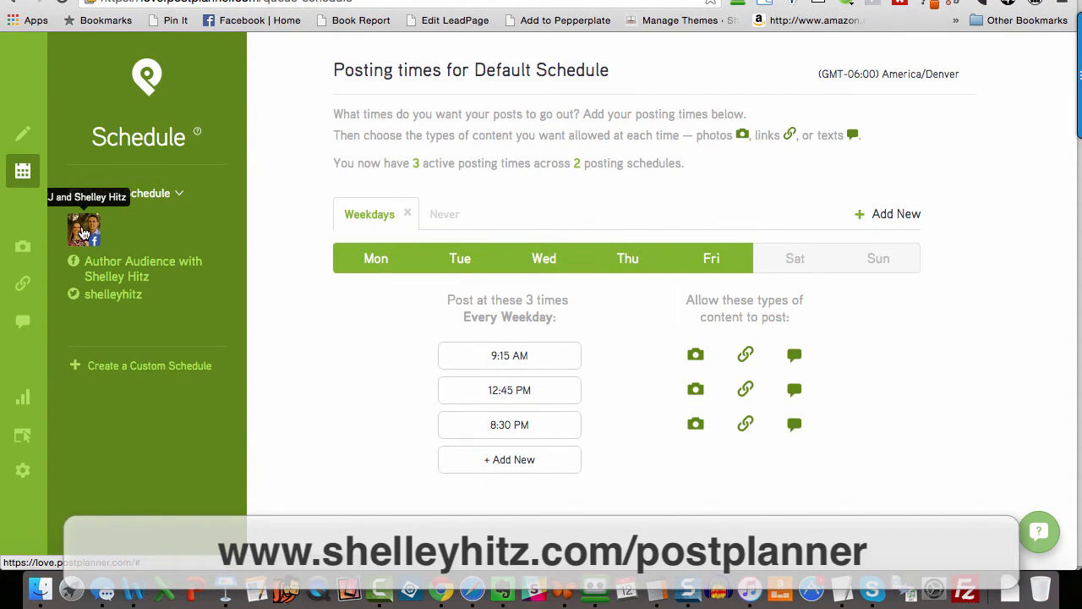
left_click(144, 367)
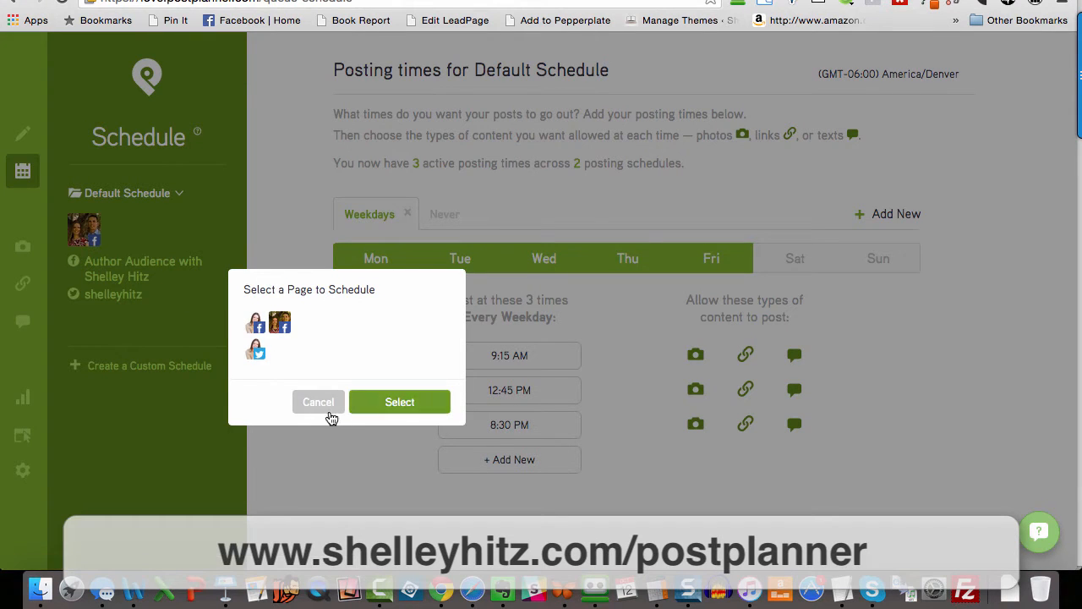
left_click(321, 408)
left_click(114, 274)
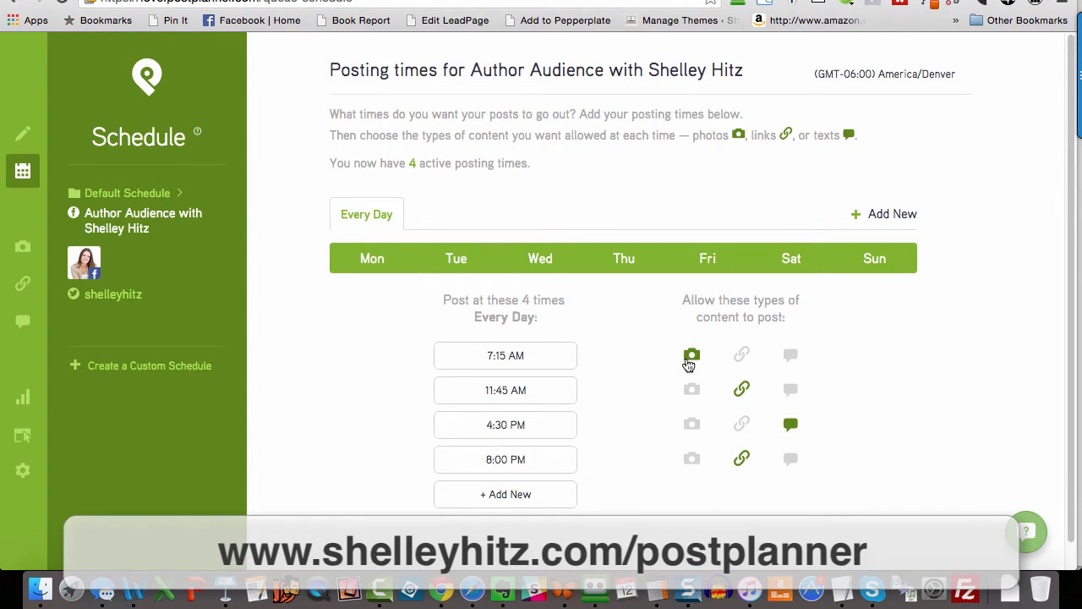
left_click(738, 389)
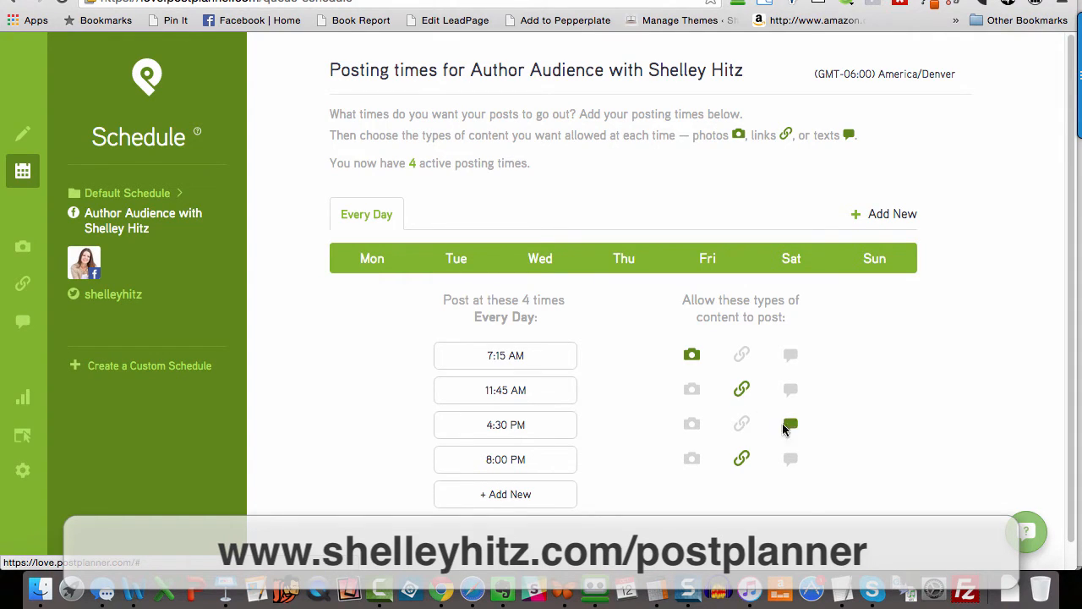
left_click(109, 293)
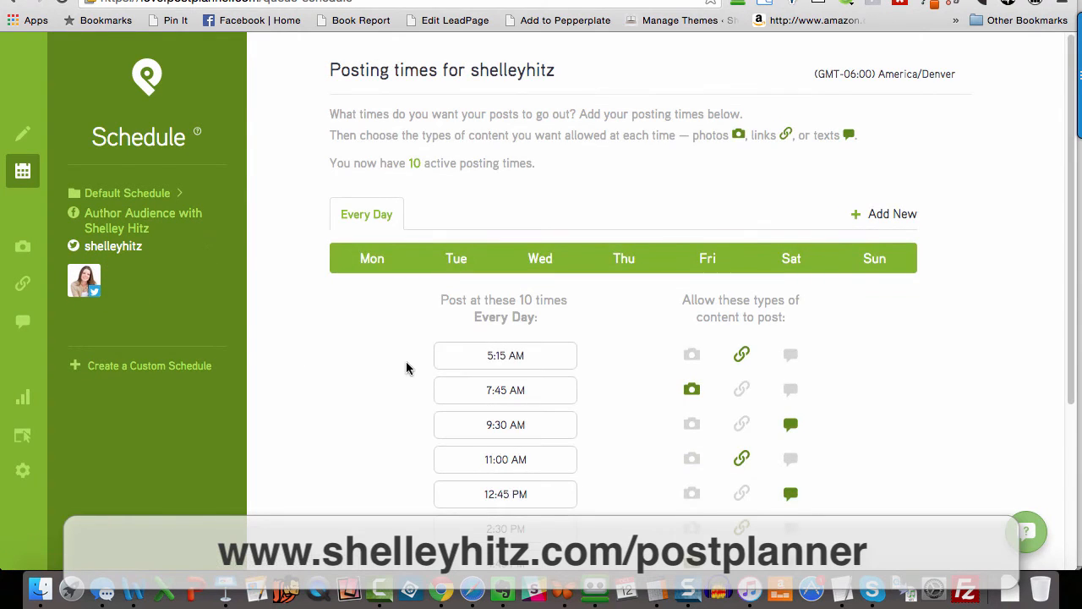
scroll(394, 355, "down", 5)
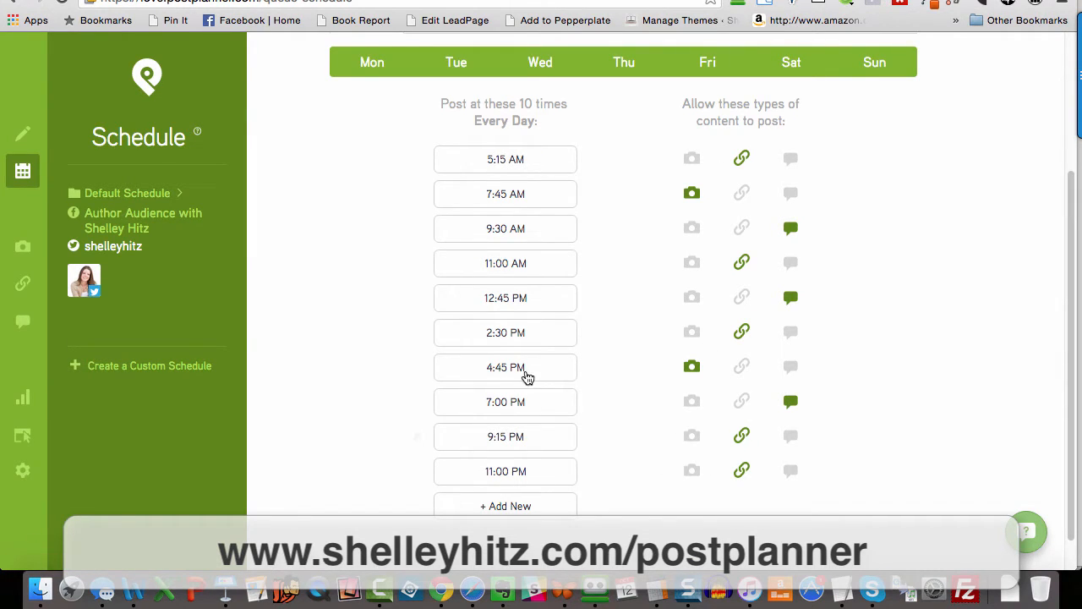
scroll(306, 378, "up", 2)
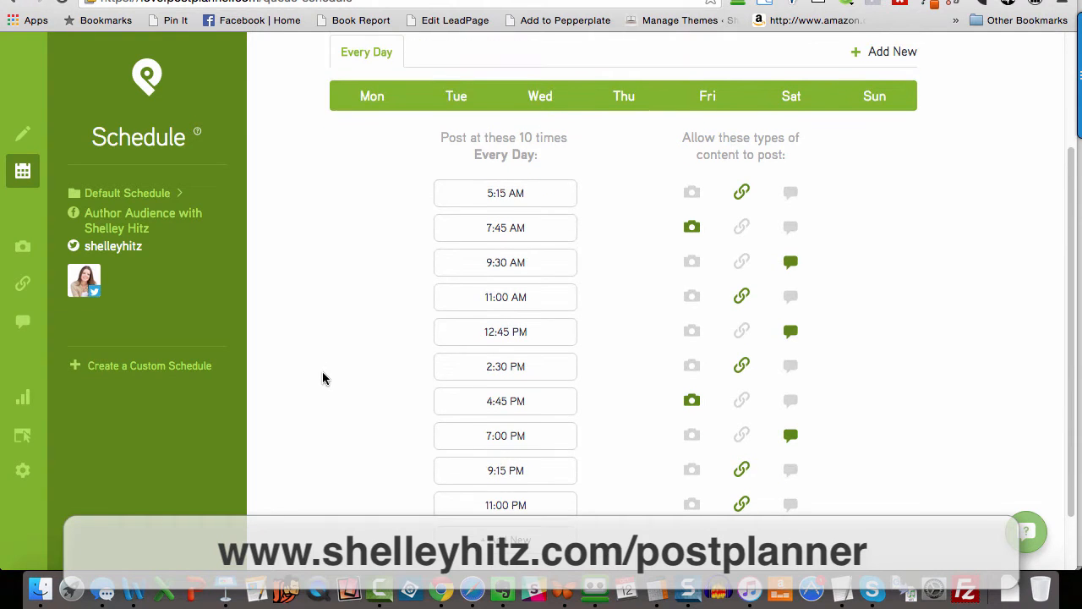
Step: Add a separate Sunday-only schedule to the Author Audience Facebook page's posting times
left_click(117, 220)
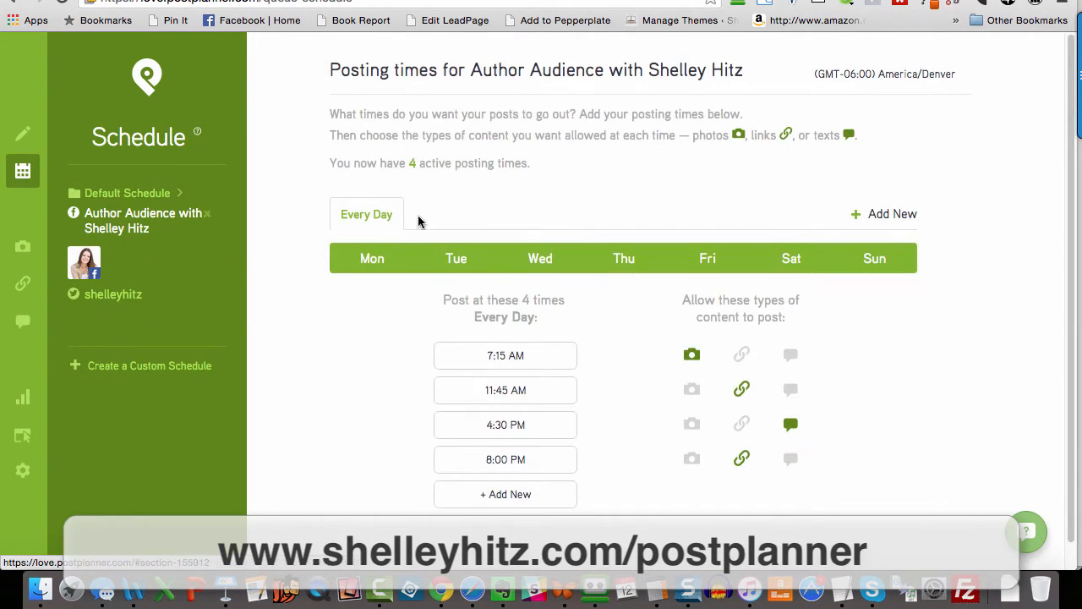
left_click(876, 258)
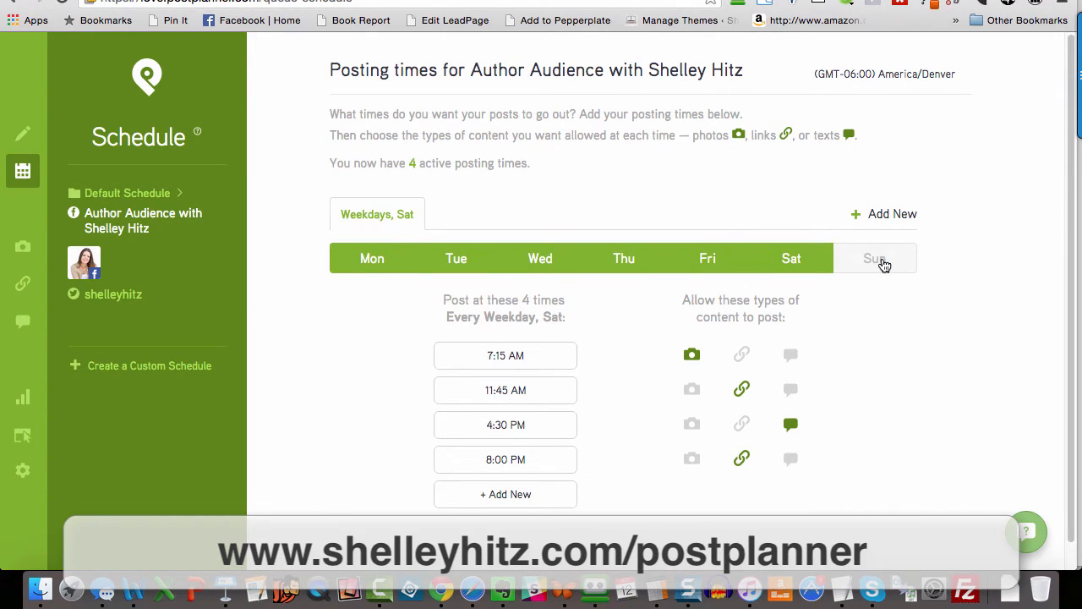
left_click(881, 262)
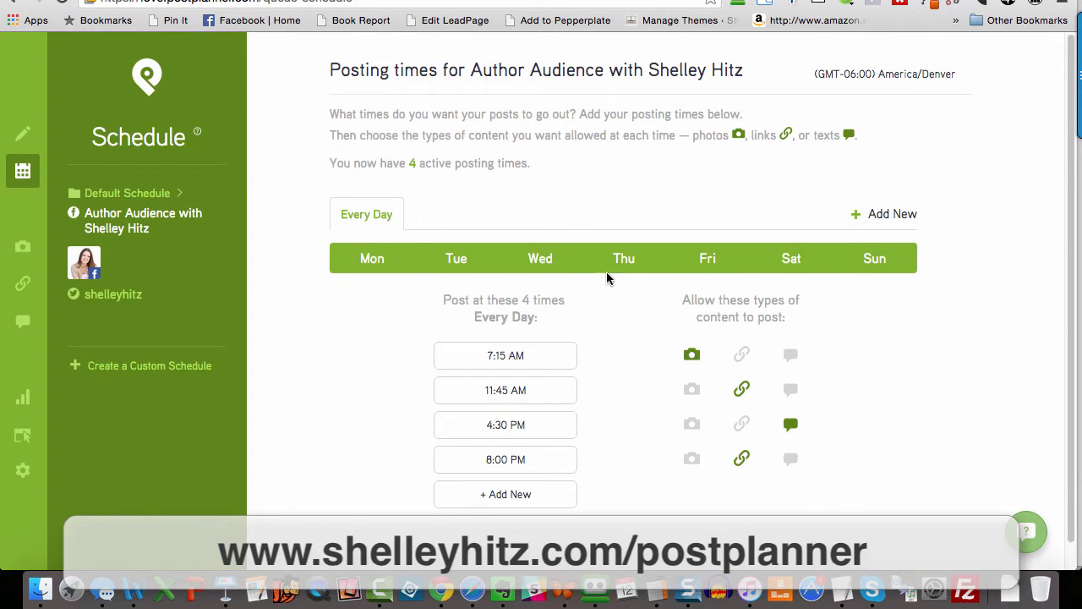
left_click(859, 221)
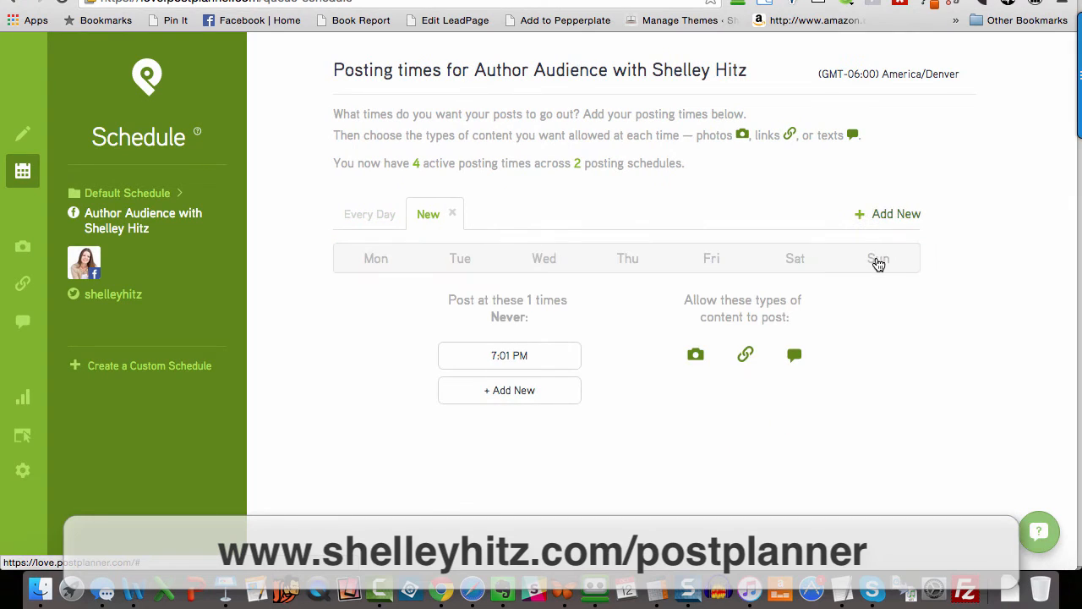
left_click(879, 265)
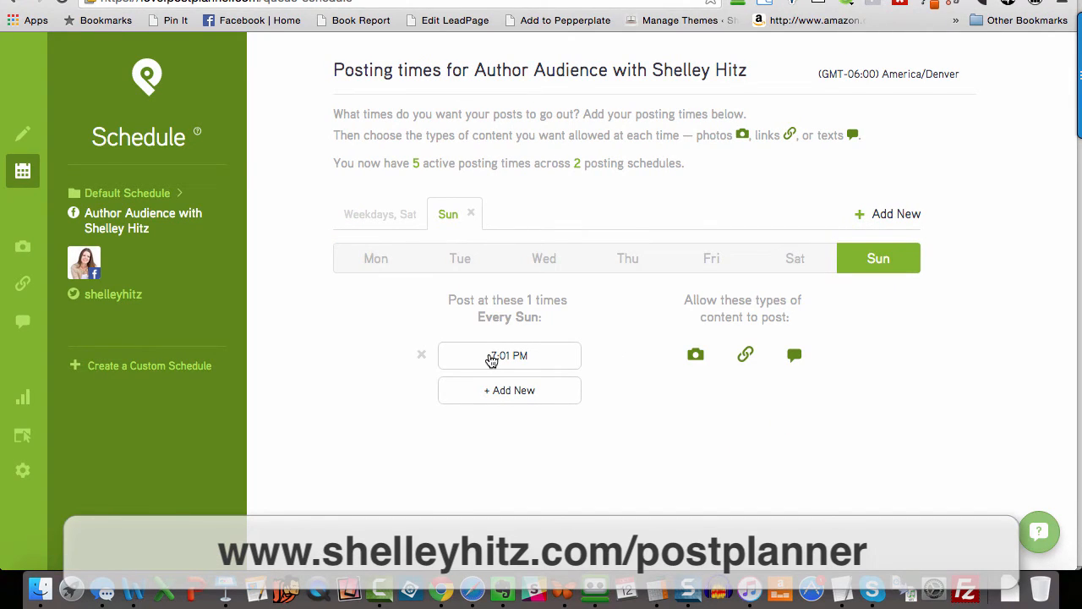
Step: Change the hour of the Facebook page's Sunday posting time so it reads 2:01 PM
left_click(495, 359)
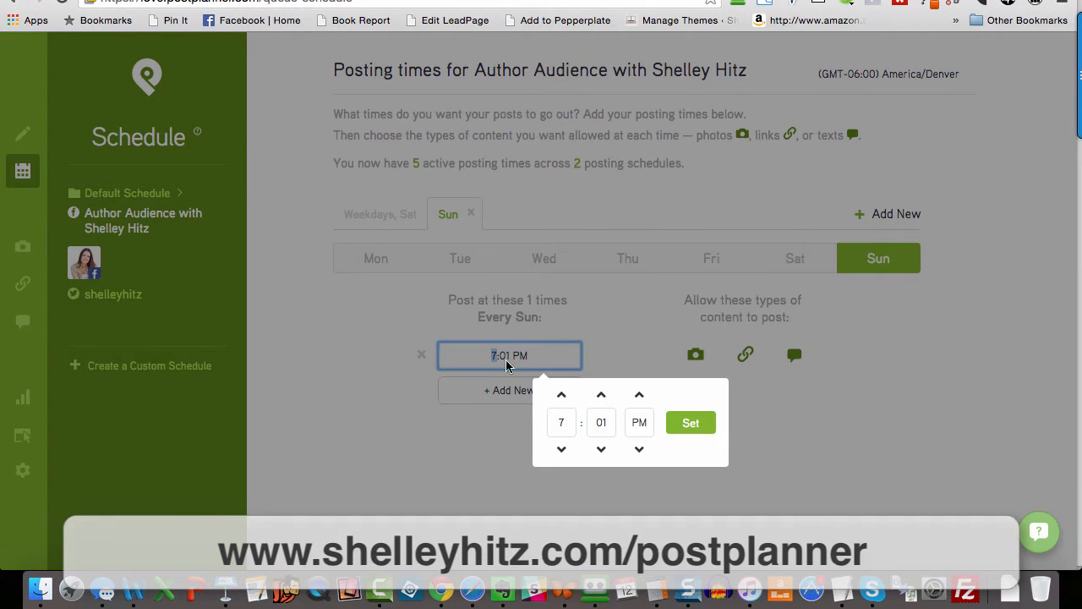
left_click(563, 423)
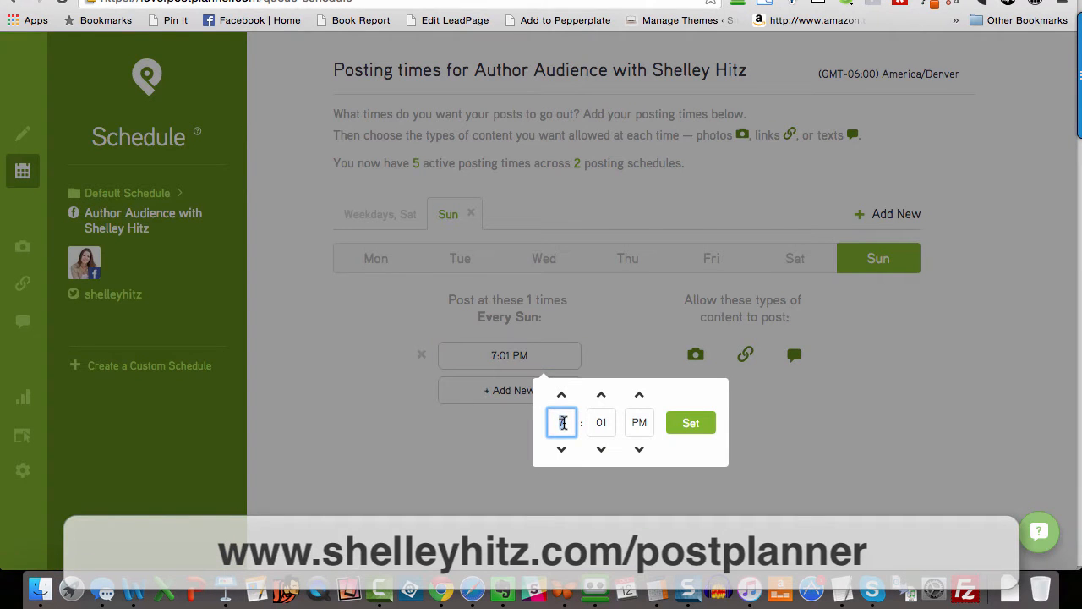
type("2")
left_click(681, 426)
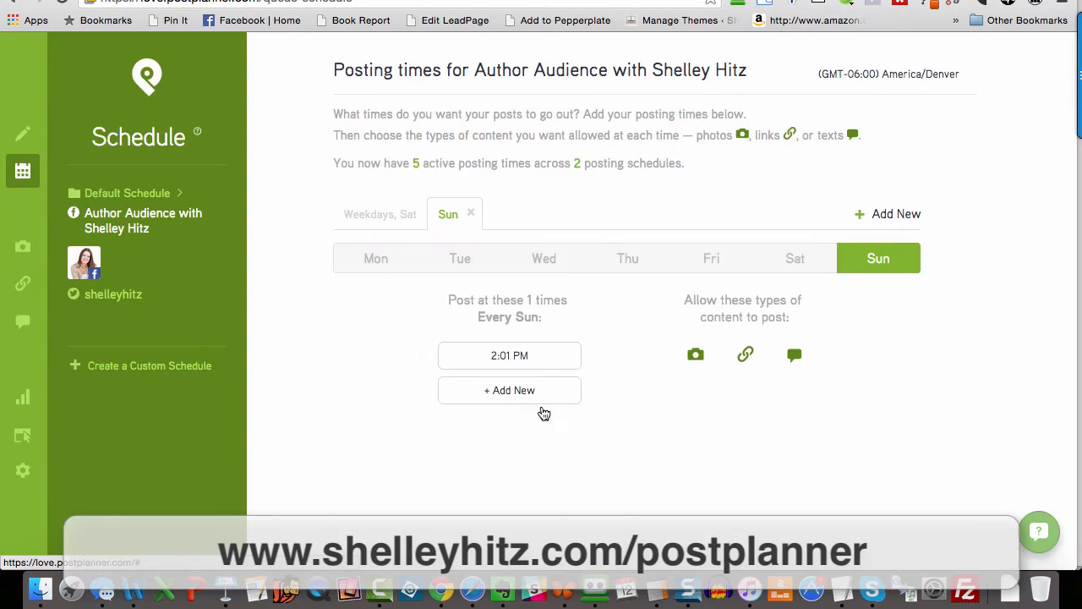
Step: Add a 7:15 AM posting time to the Facebook page's Sunday schedule and compare it with the Weekdays, Sat schedule
left_click(525, 393)
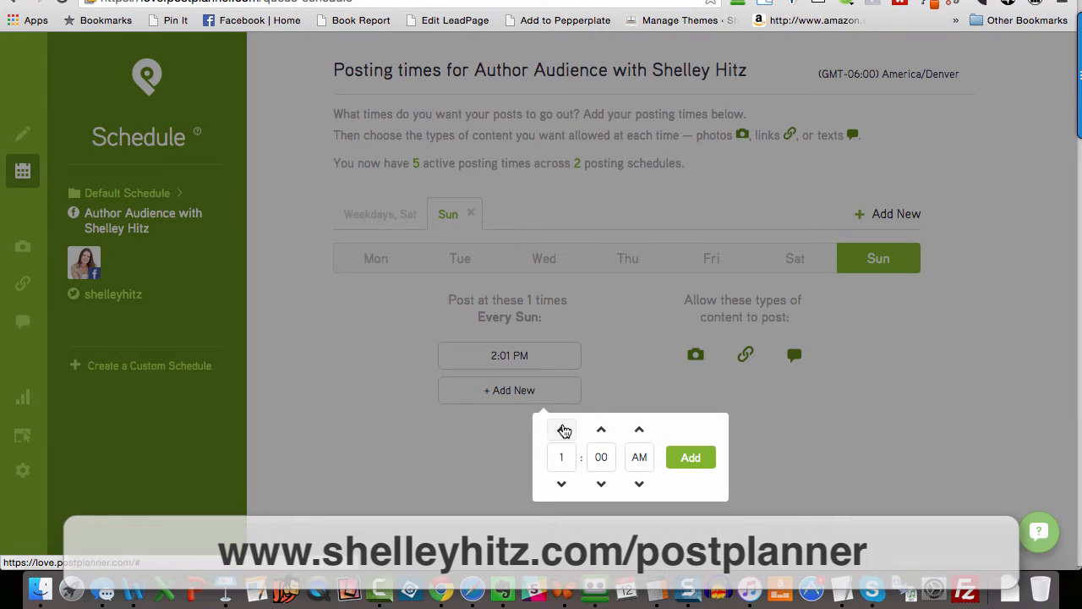
left_click(563, 429)
left_click(563, 430)
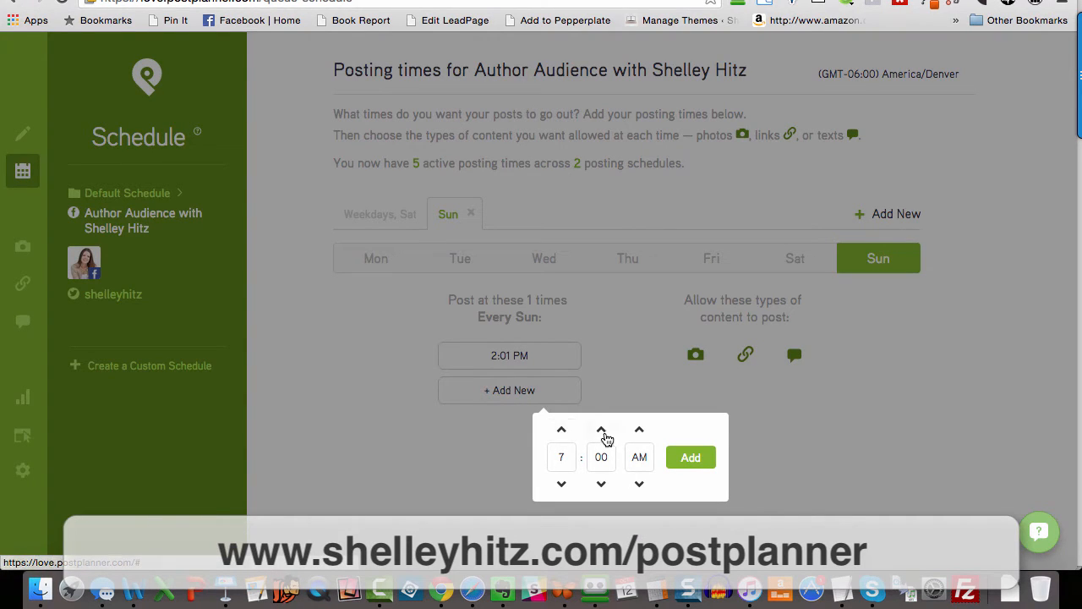
left_click(602, 430)
left_click(697, 457)
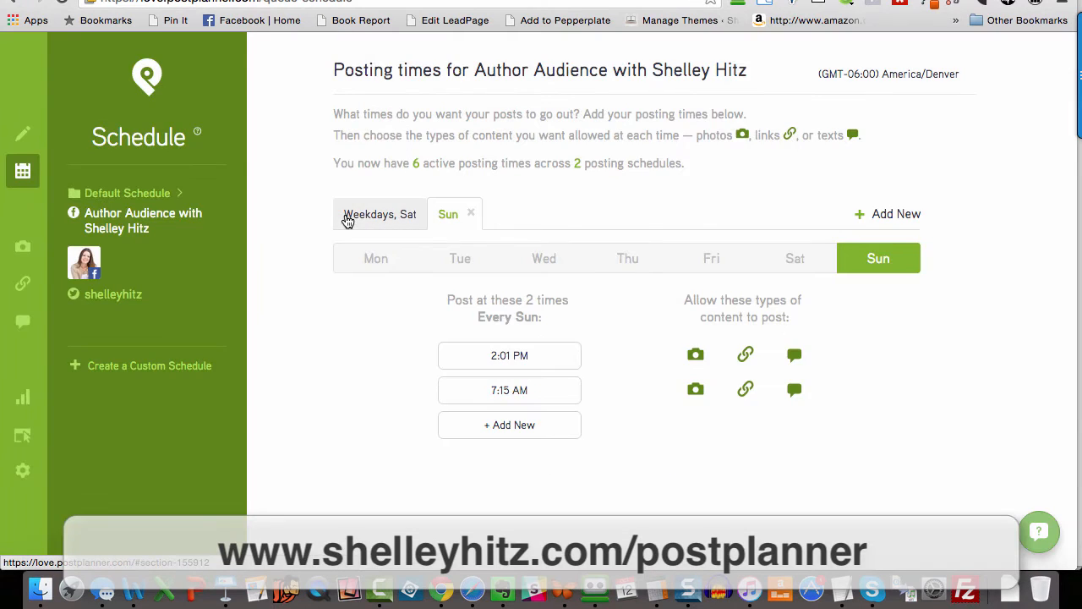
left_click(349, 216)
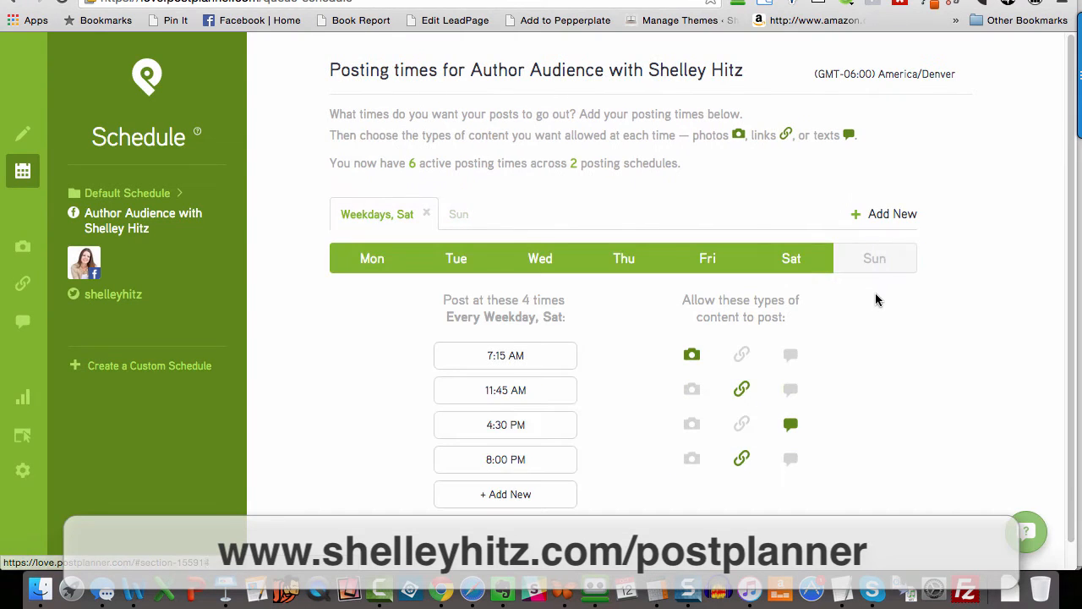
left_click(458, 217)
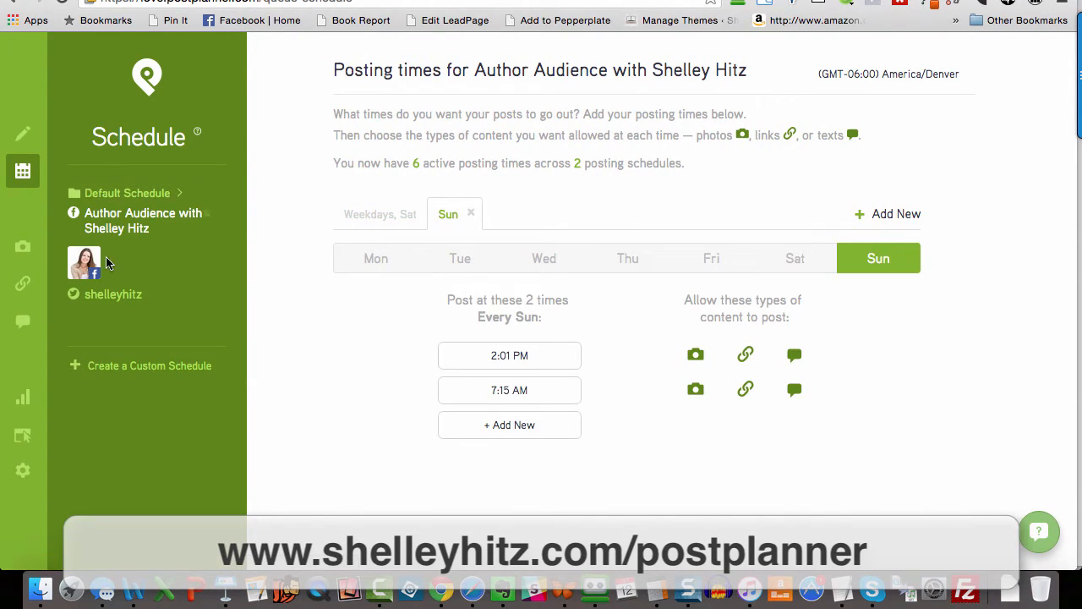
Step: Add a separate Sunday-only schedule to the Twitter account's posting times
left_click(119, 293)
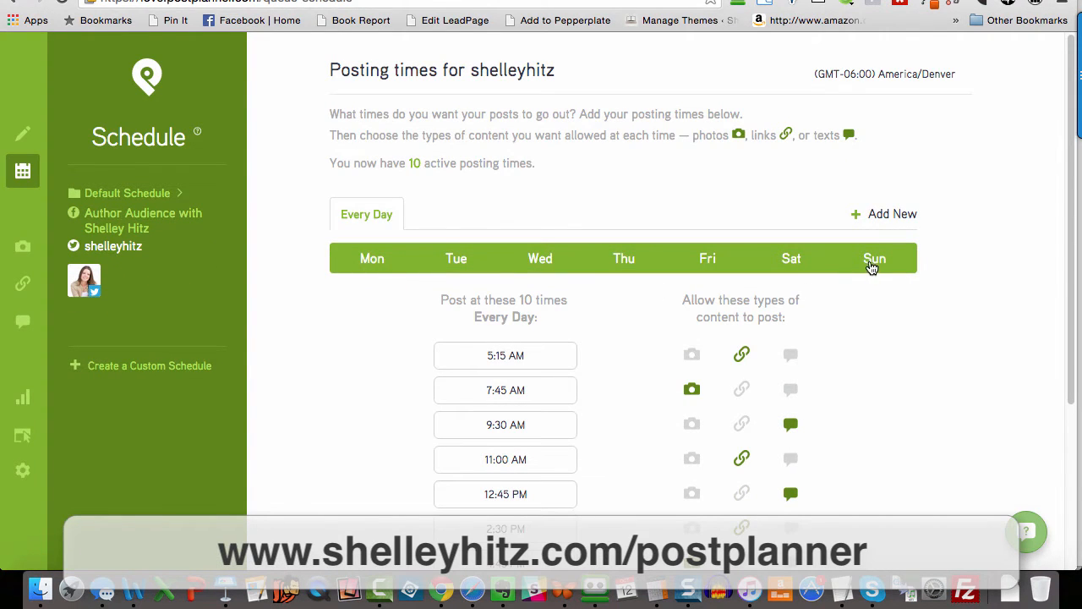
left_click(882, 217)
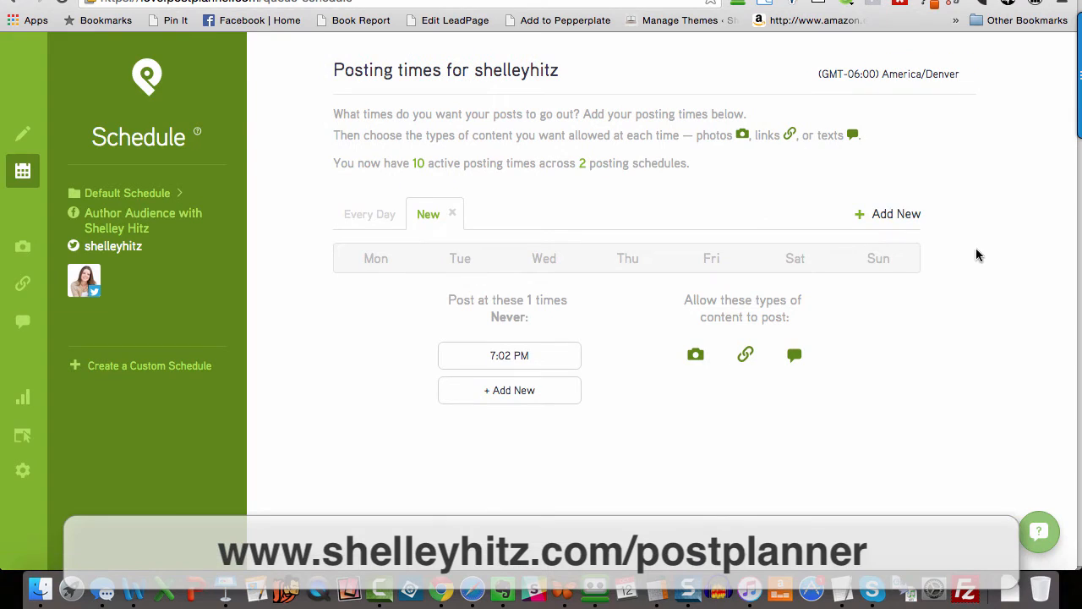
left_click(888, 260)
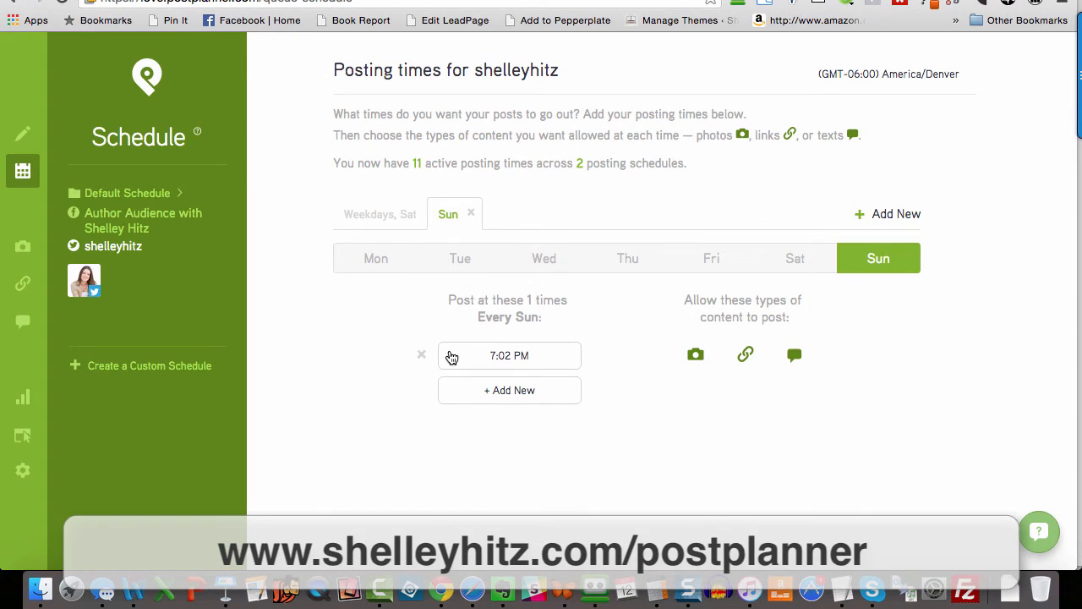
Step: Change the hour of the Twitter account's Sunday posting time so it reads 2:02 PM
mouse_move(491, 359)
left_mouse_down()
mouse_move(505, 362)
mouse_move(495, 362)
left_mouse_up()
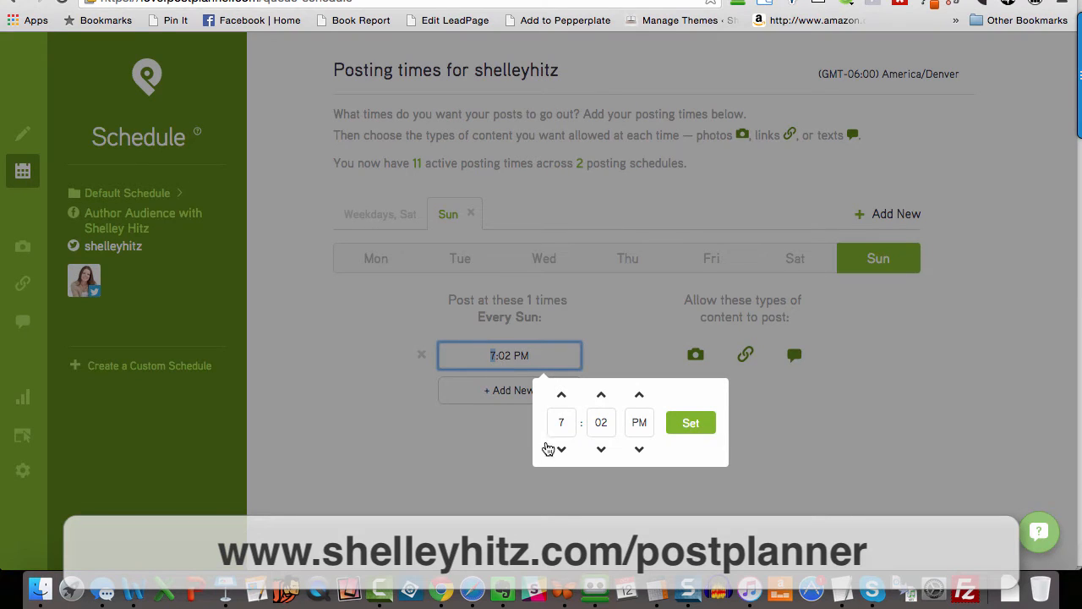
left_click(562, 422)
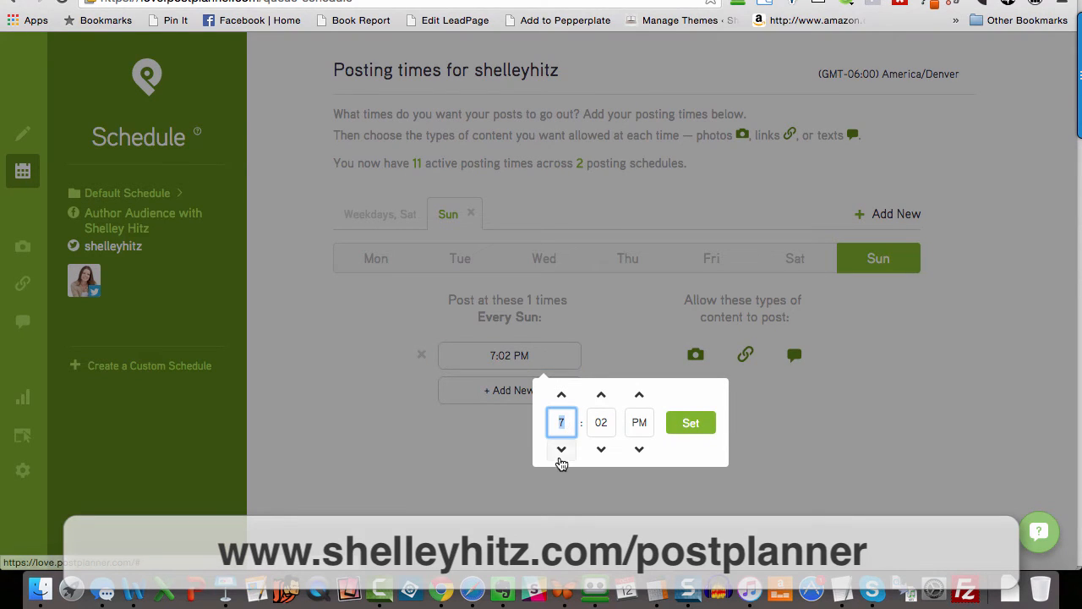
type("2")
left_click(686, 431)
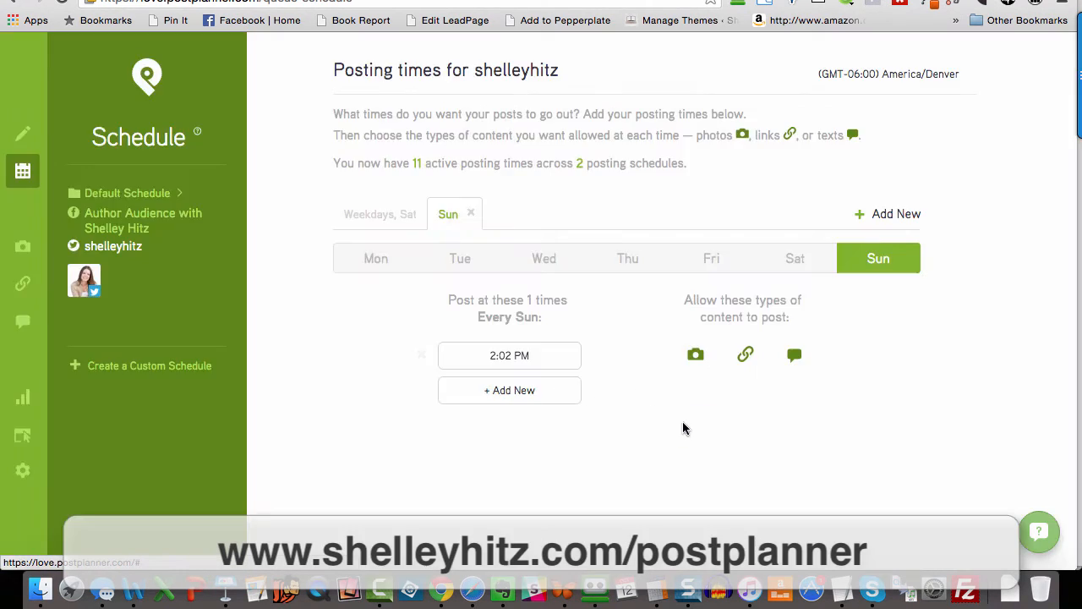
Step: Add a 4:15 AM posting time to the Twitter account's Sunday schedule
left_click(516, 397)
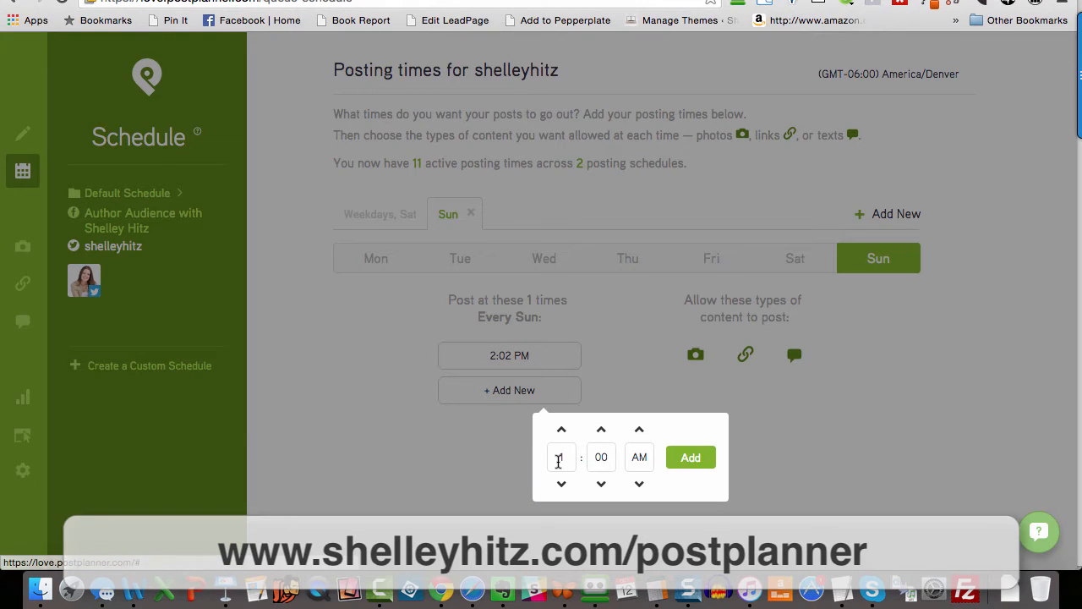
left_click(572, 457)
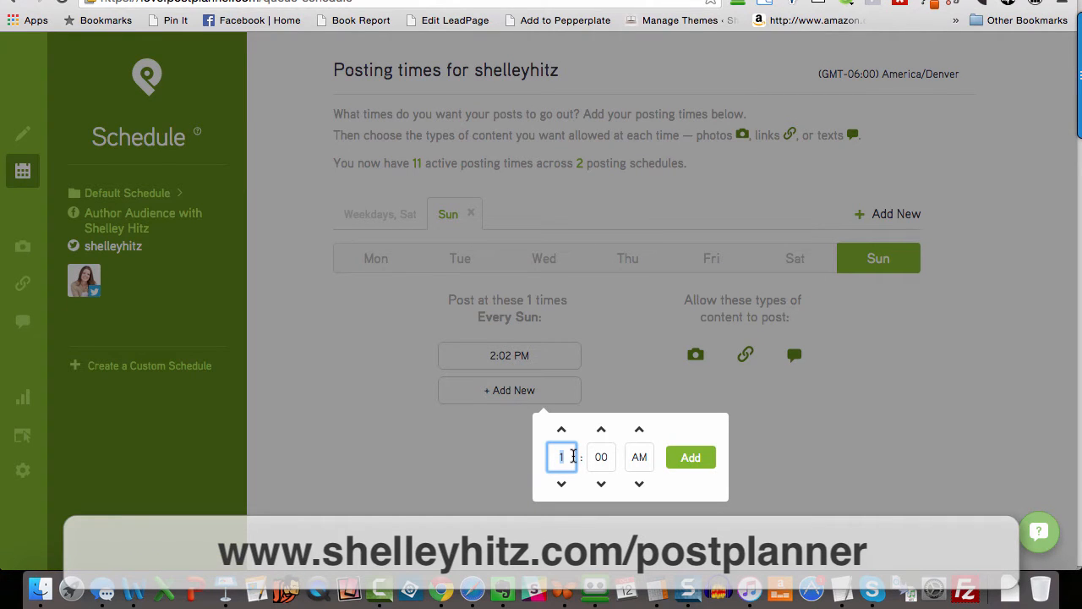
type("4")
left_click(602, 429)
left_click(668, 456)
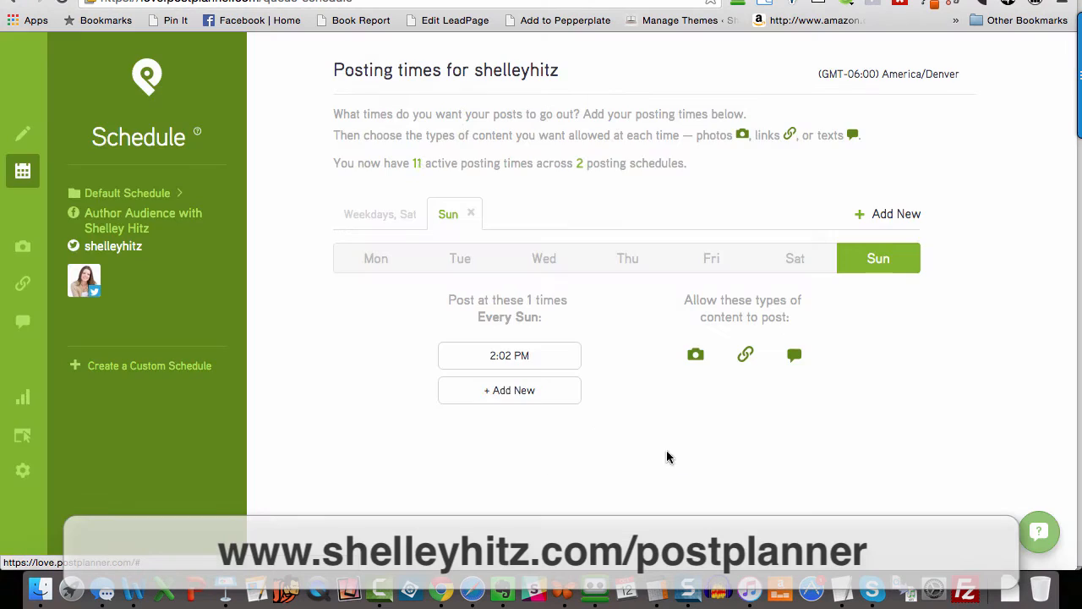
Step: Complete the Sunday schedule with 4:15 PM, 6:45 PM and 9:00 PM times, limiting each time to one content type, with links only at 9:00 PM
left_click(505, 432)
left_click(561, 467)
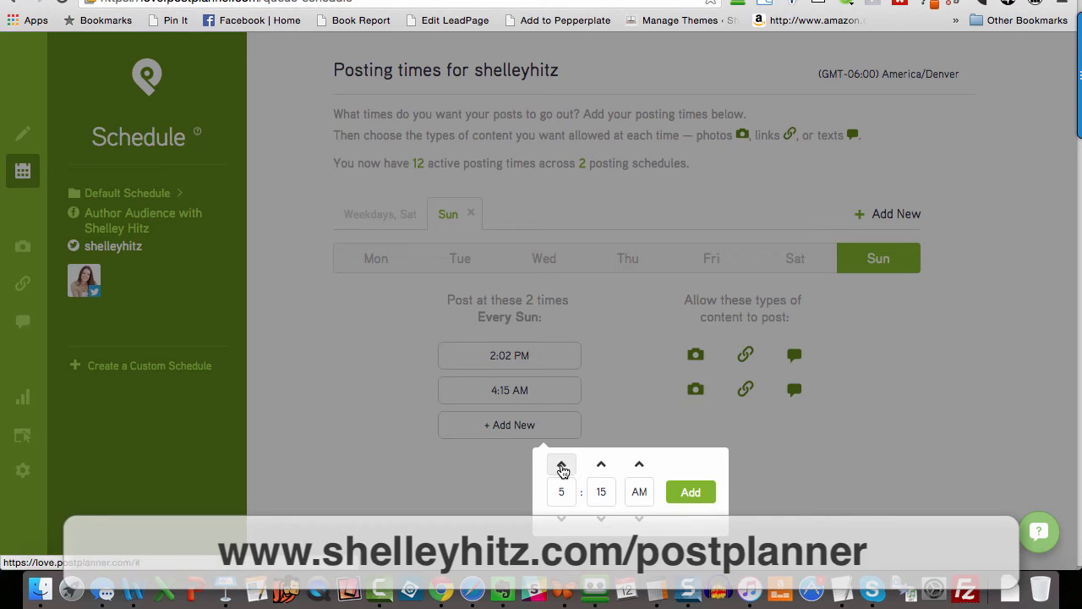
left_click(601, 518)
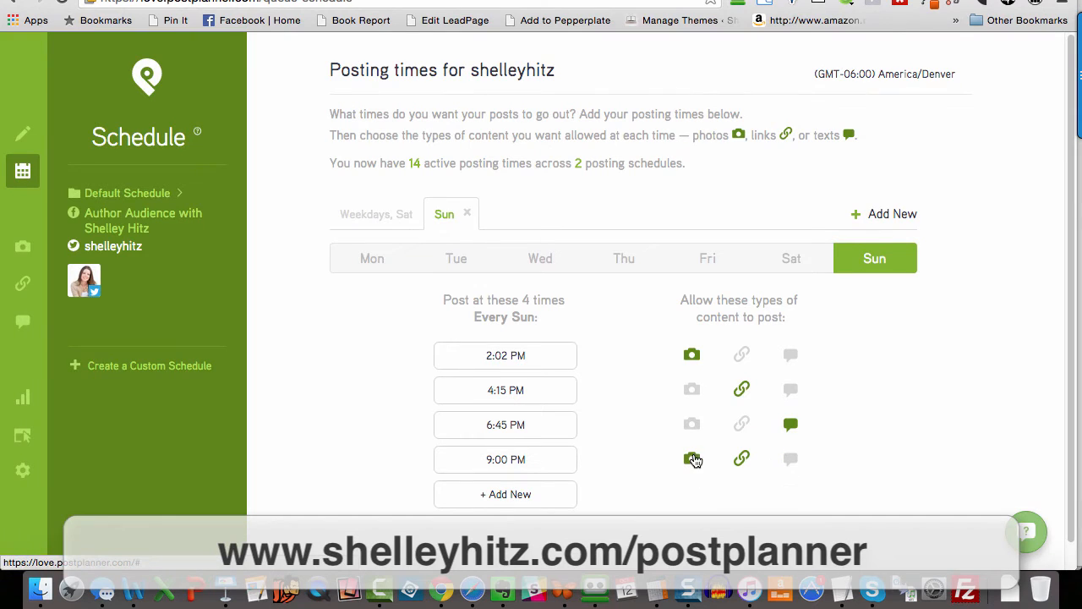
left_click(696, 460)
Step: Review the posting times and allowed content types in the Twitter account's Weekdays, Sat schedule
left_click(379, 217)
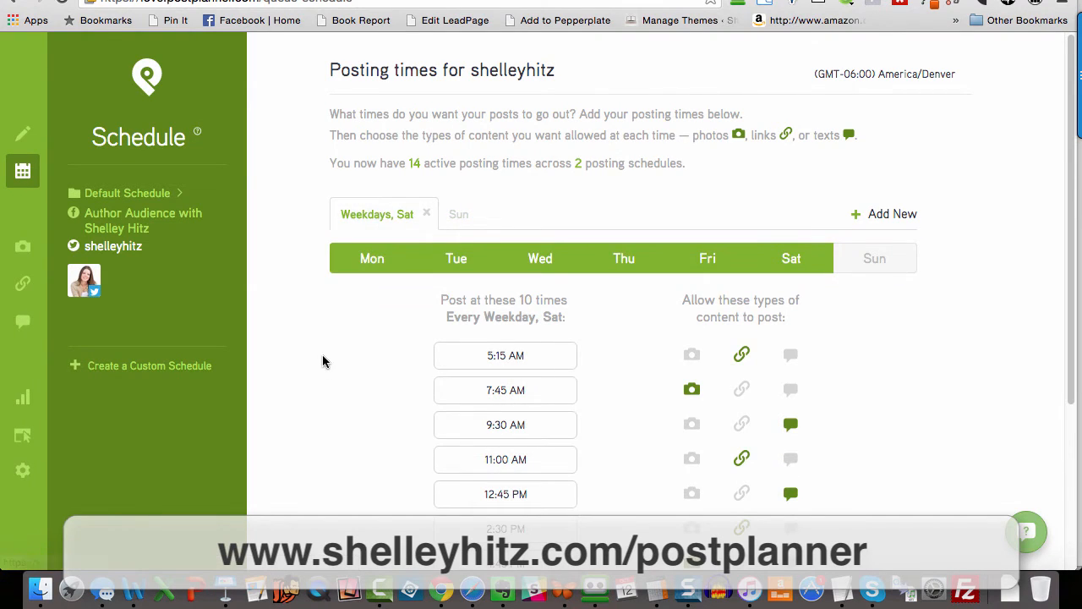
scroll(324, 355, "down", 4)
scroll(328, 358, "up", 1)
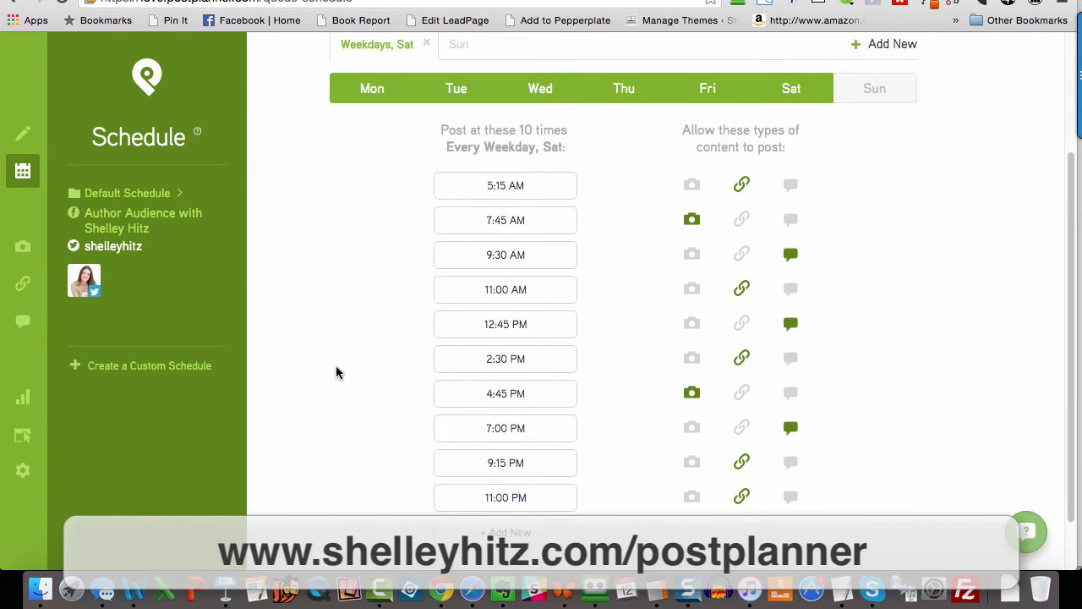
scroll(337, 373, "up", 4)
scroll(338, 373, "down", 4)
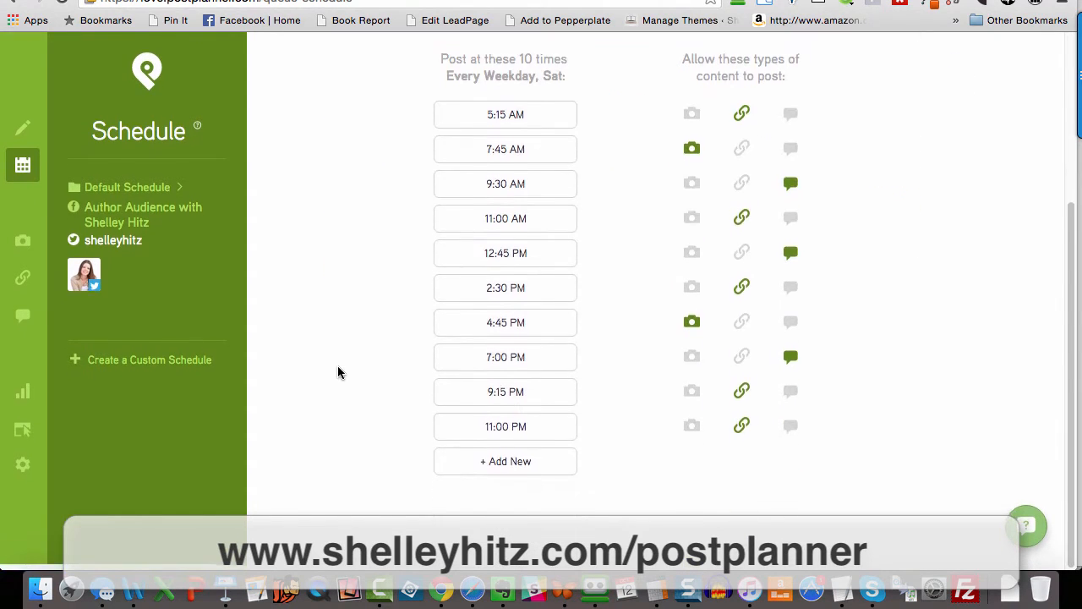
scroll(337, 373, "up", 4)
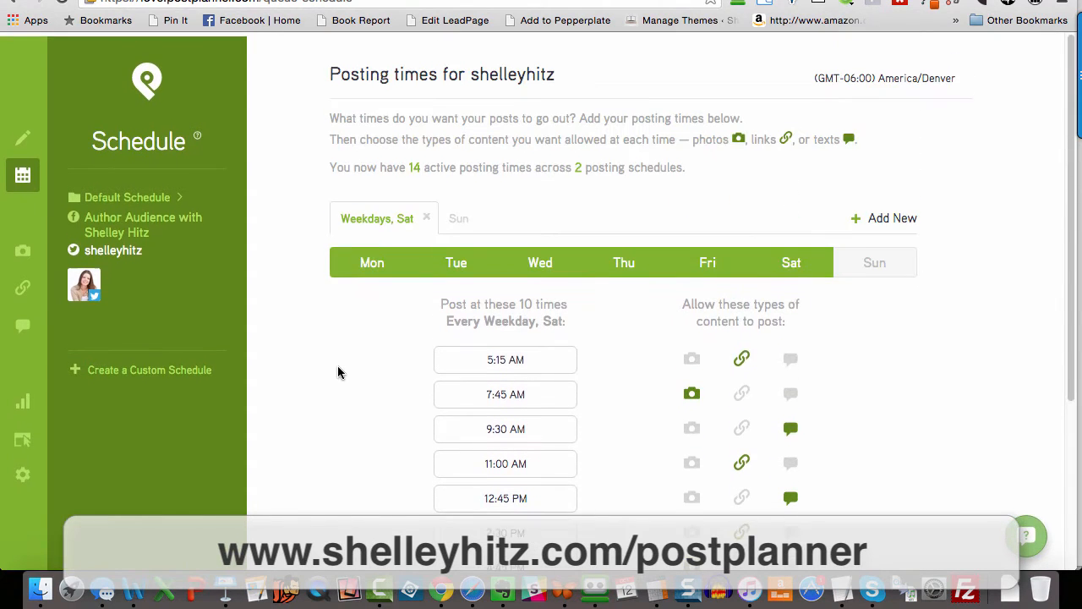
Step: Open the Facebook page's planned posts and paste the Oscar Wilde "broken heart" quote into a new post for the Twitter account
left_click(24, 141)
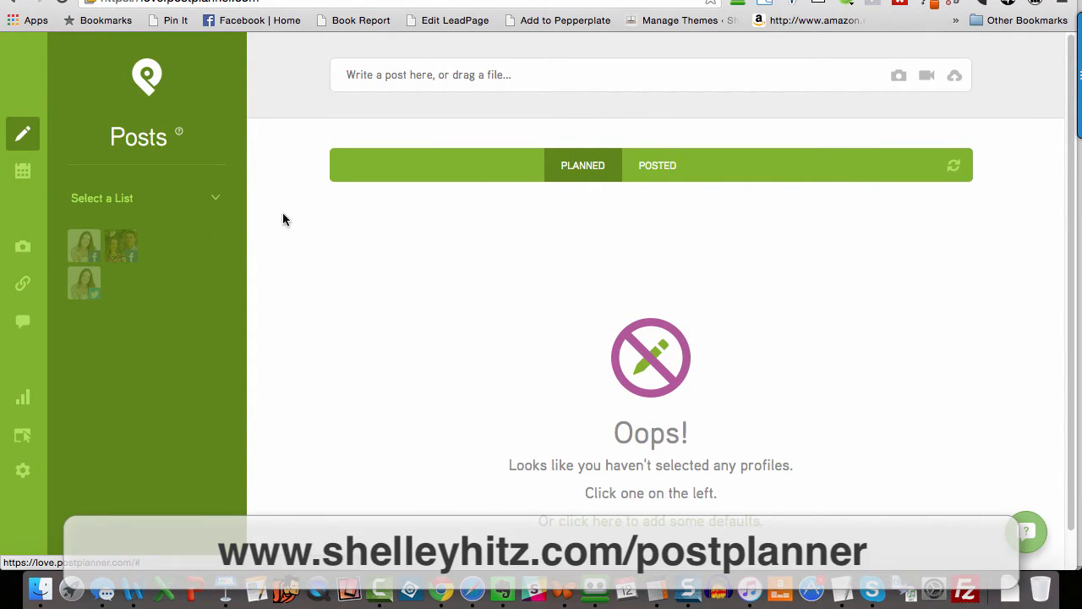
left_click(91, 254)
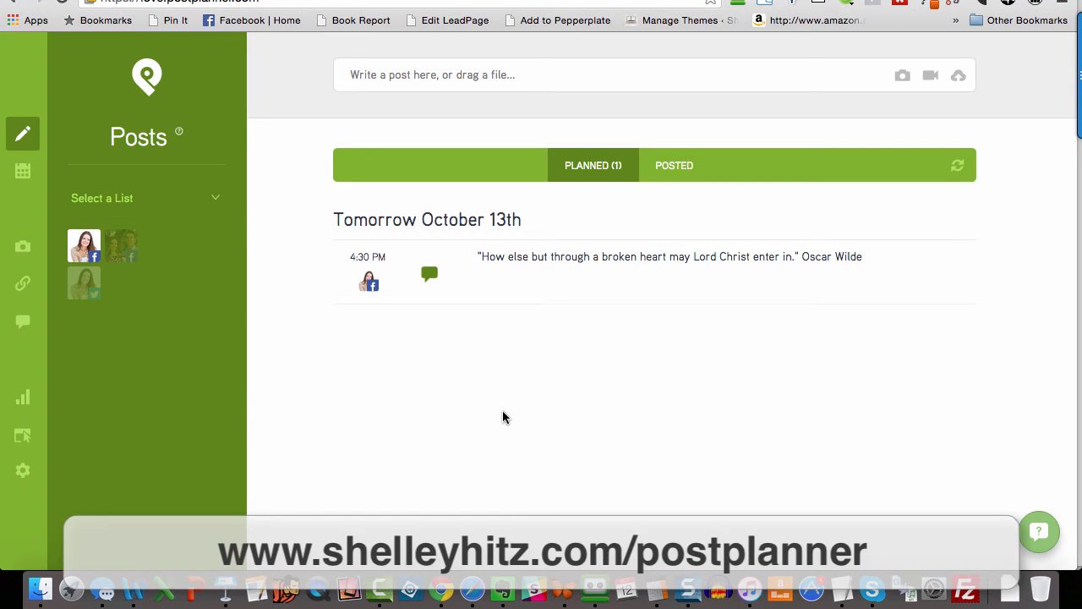
left_click(433, 74)
right_click(433, 73)
left_click(465, 169)
Step: Try scheduling the Twitter quote post for a set date with a repeat every 4 months
left_click(733, 236)
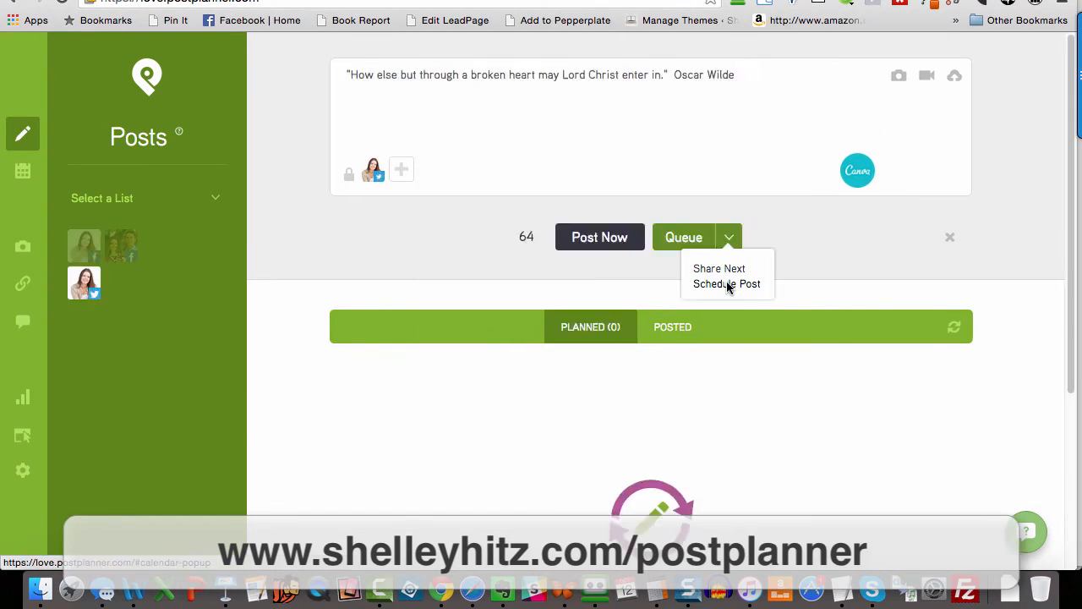
left_click(727, 283)
left_click(810, 375)
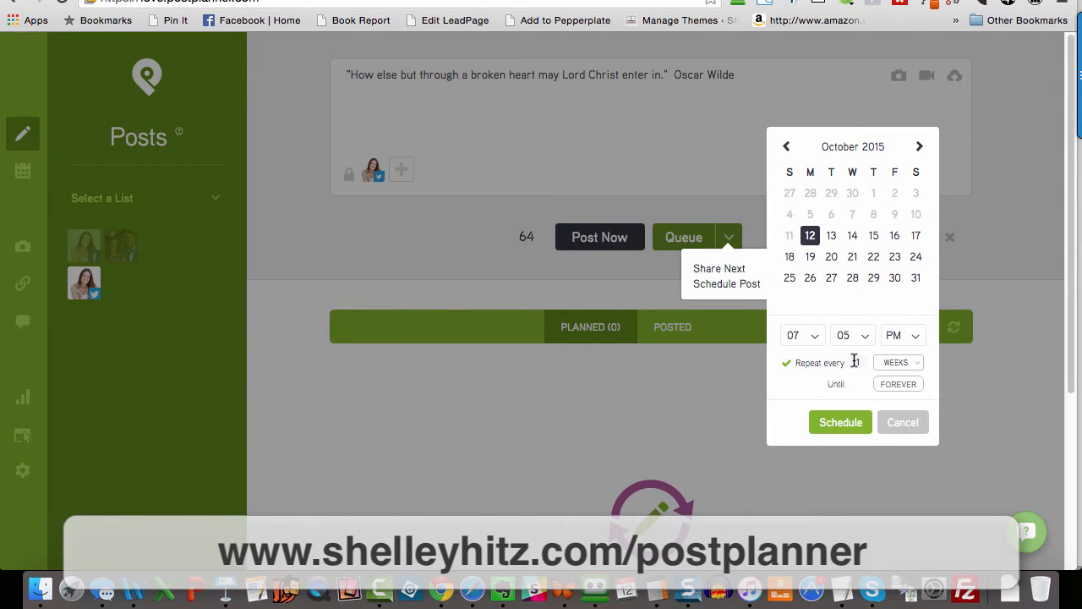
left_click_drag(856, 362, 869, 366)
left_click(908, 365)
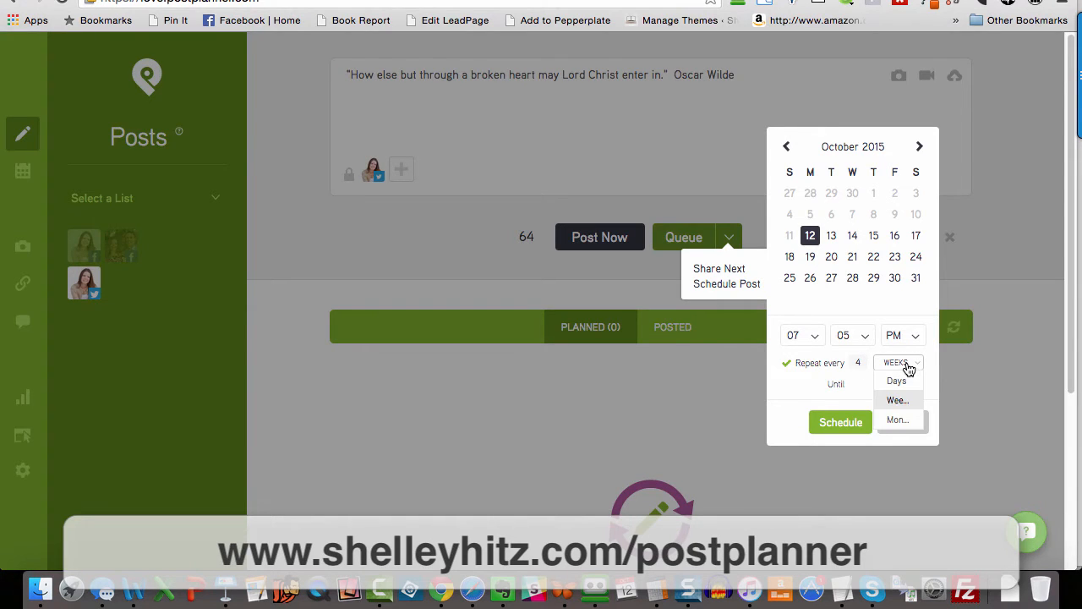
left_click(898, 419)
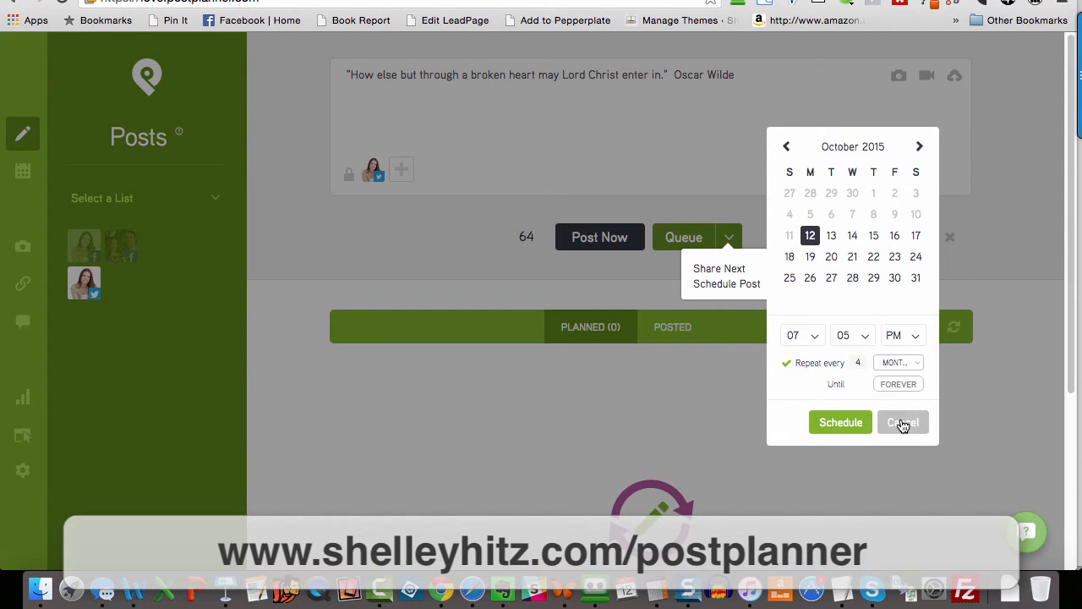
Step: Try repeat intervals of 1 day and 28 days for the quote post, and cancel the scheduling
left_click_drag(865, 362, 837, 364)
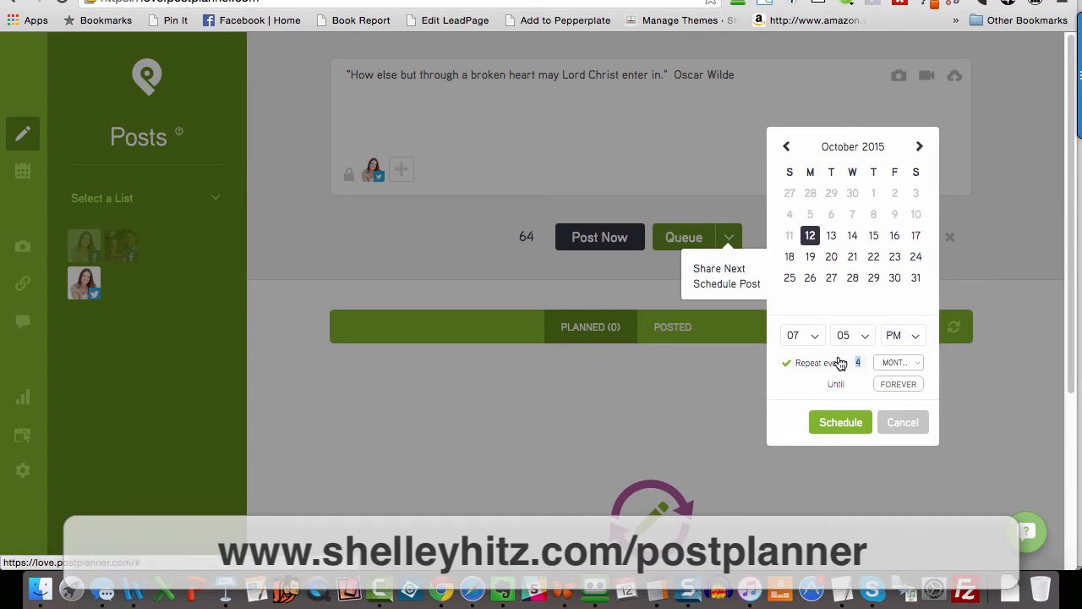
type("1")
left_click(893, 365)
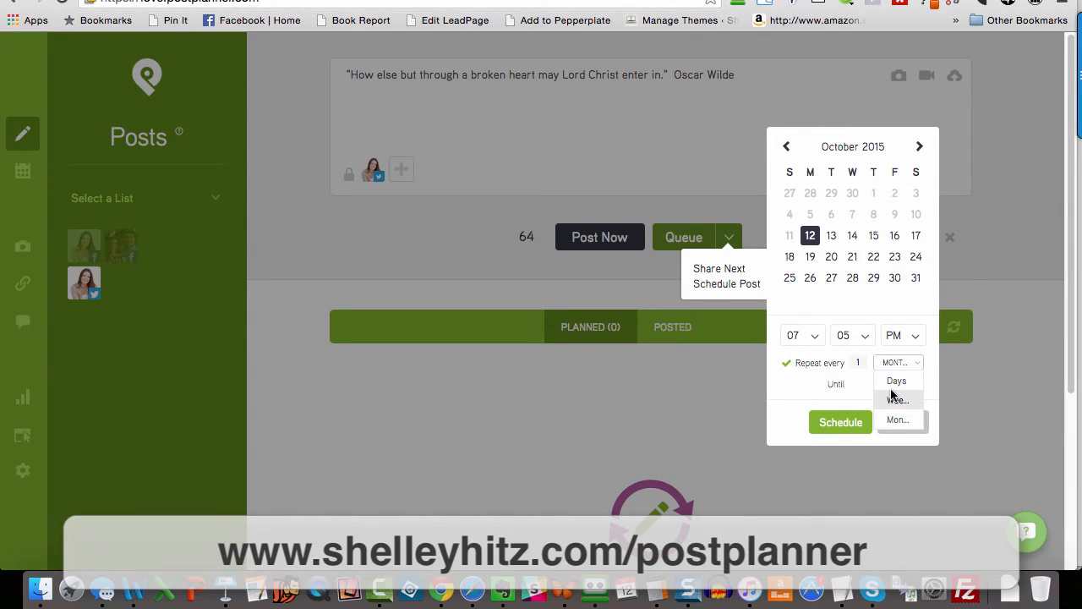
left_click(896, 381)
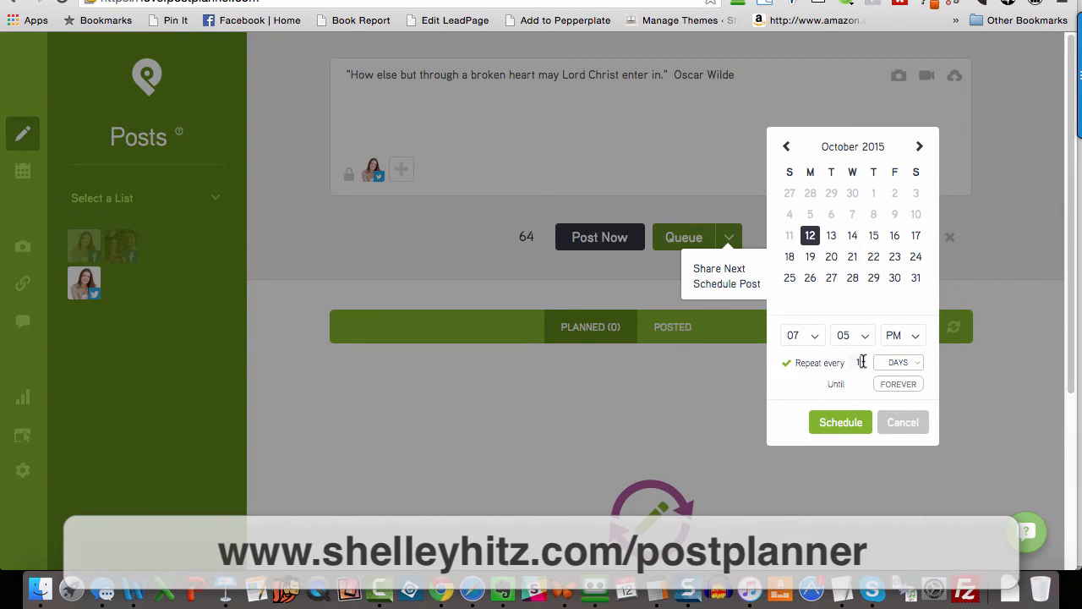
type("28")
left_click(902, 424)
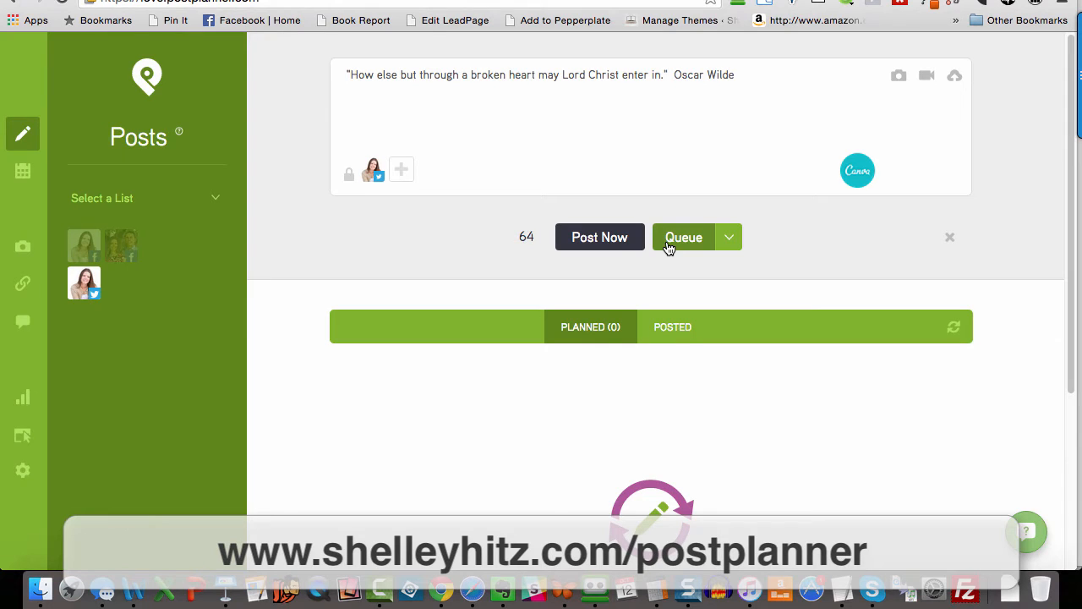
Step: Check the alternative queue options for the quote post and switch to the Facebook page's planned posts
left_click(730, 243)
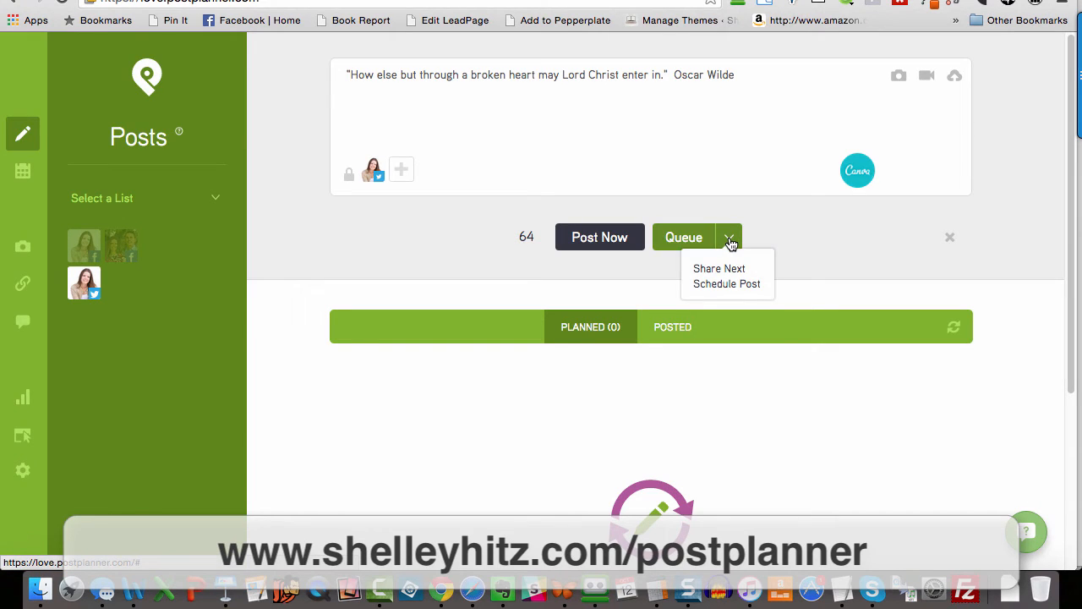
left_click(731, 244)
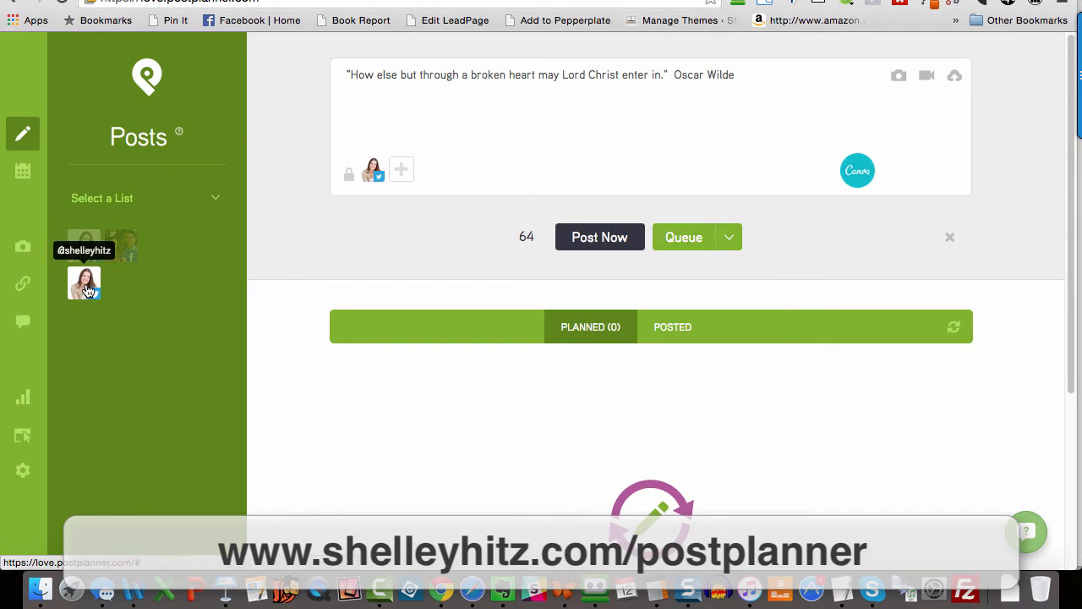
left_click(95, 252)
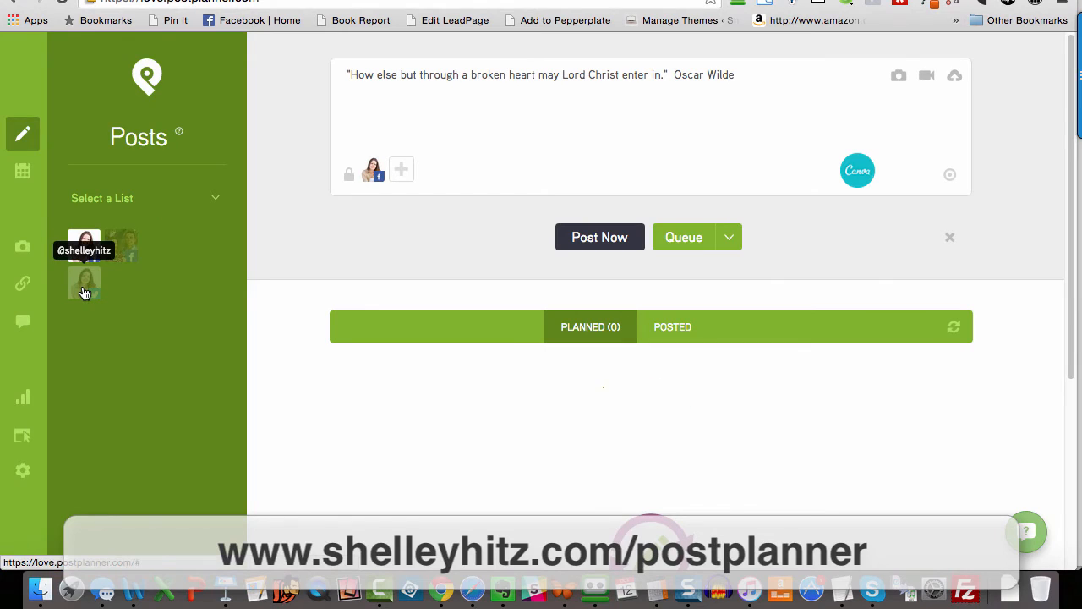
Step: Try re-queueing the Facebook page's planned 4:30 PM quote post, and turn re-queueing off again
mouse_move(527, 451)
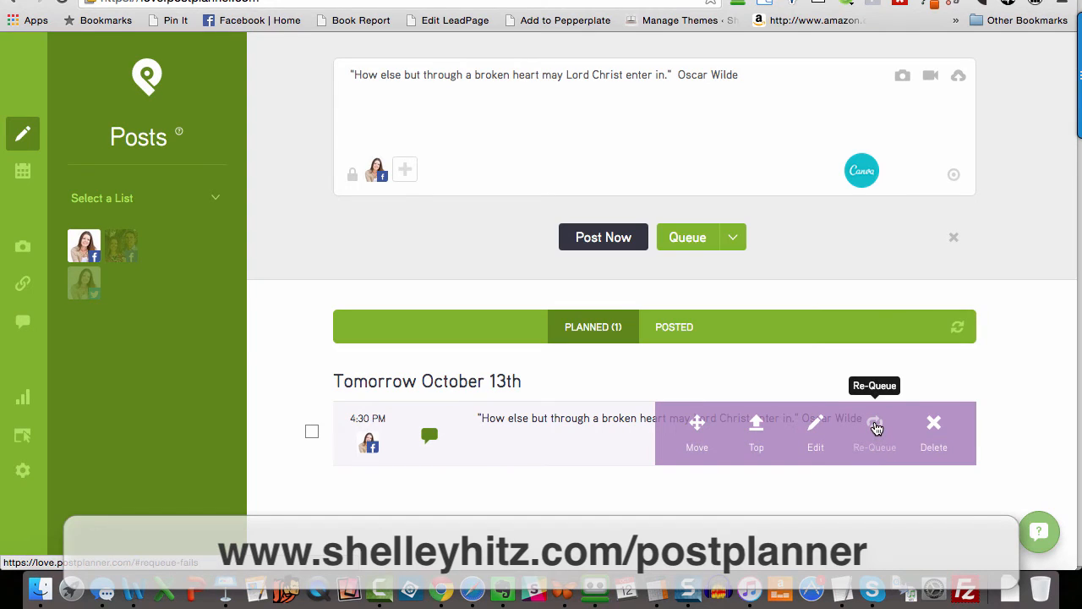
left_click(876, 429)
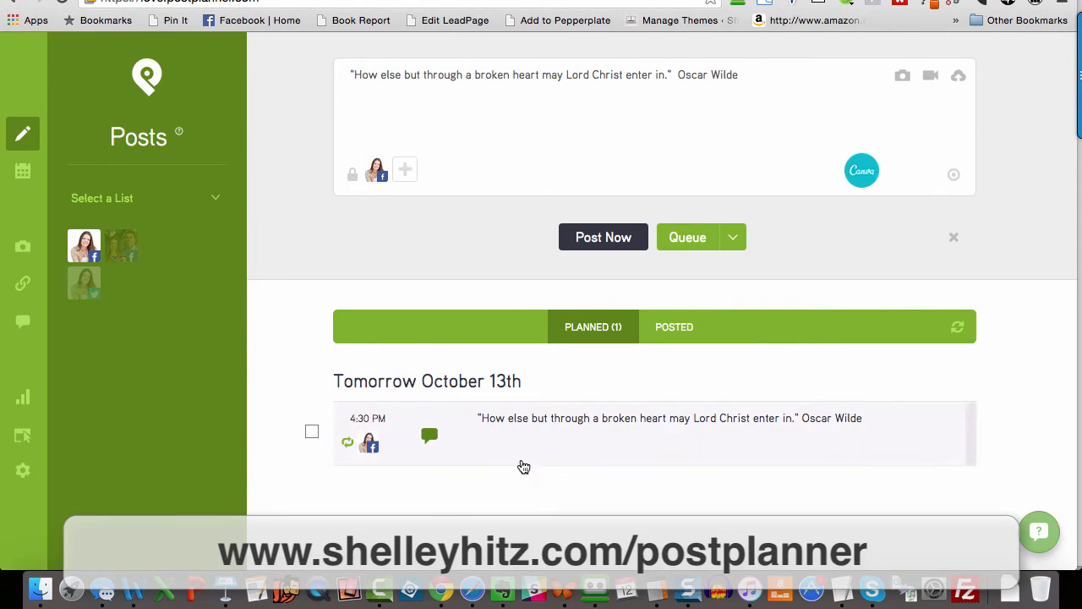
mouse_move(604, 415)
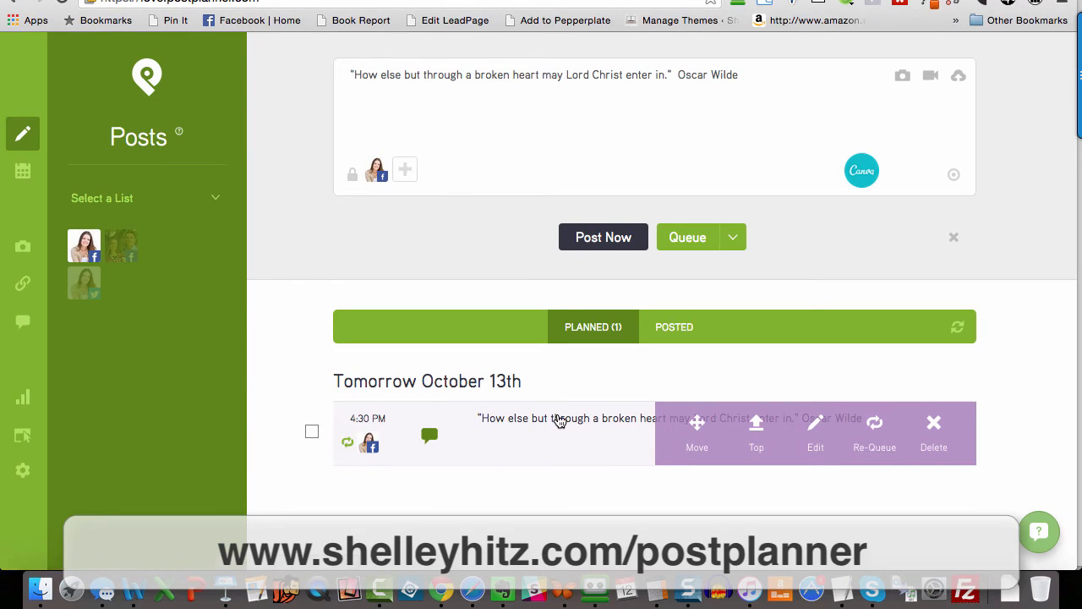
left_click(876, 427)
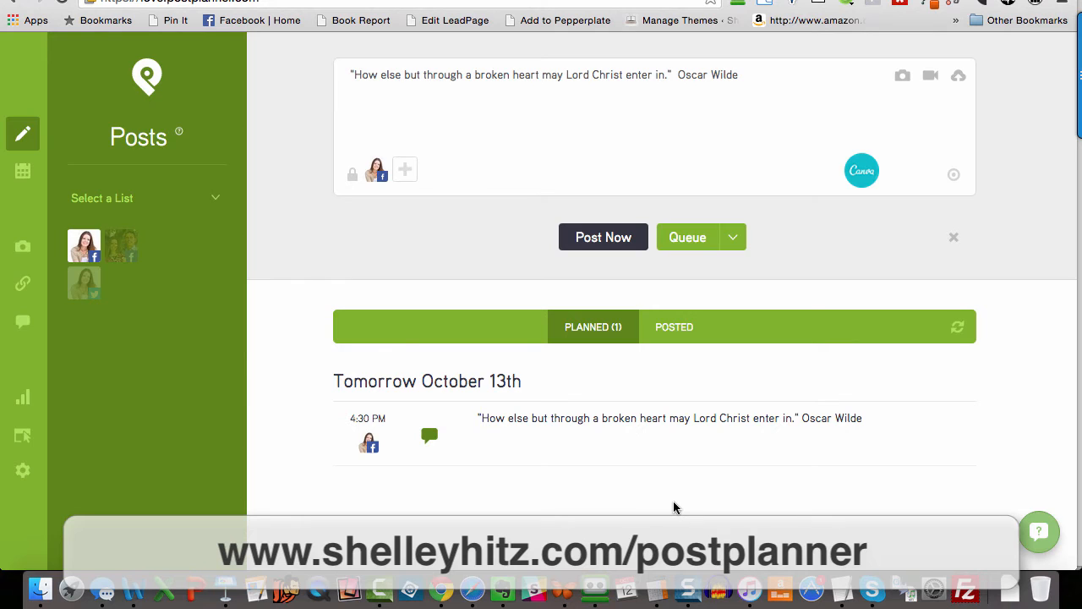
Step: Open the planned quote post's text for editing, select all of it, and cancel the edit
mouse_move(725, 427)
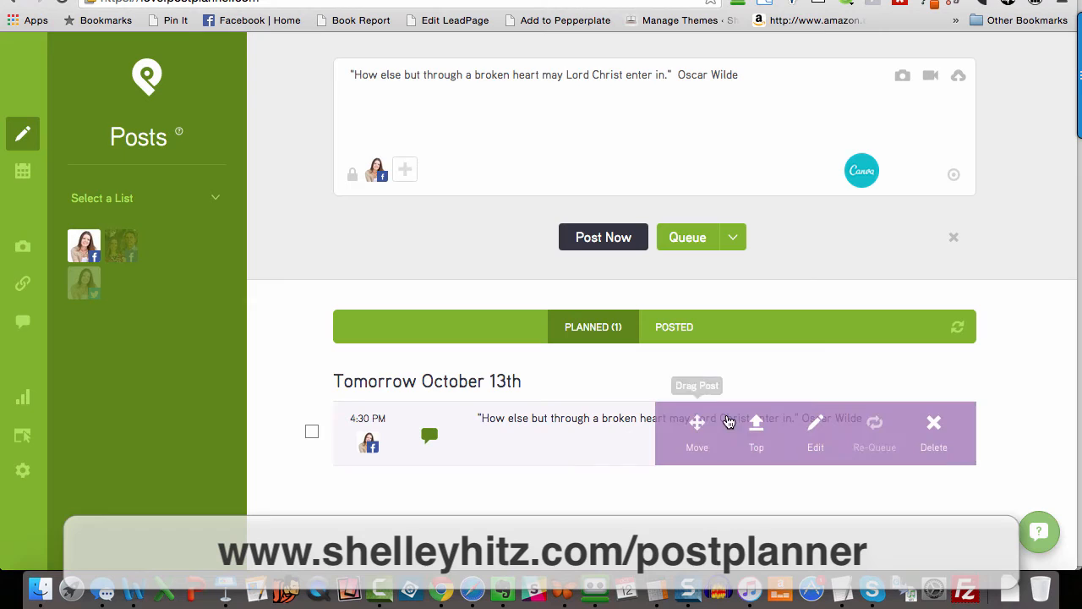
left_click(816, 432)
left_click_drag(561, 430, 468, 406)
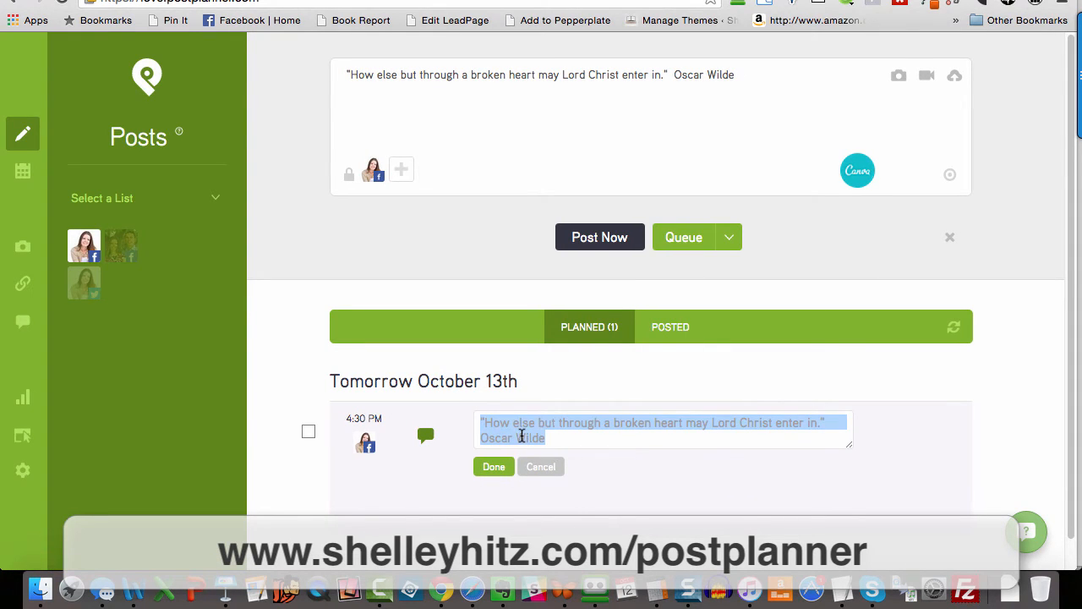
left_click(541, 466)
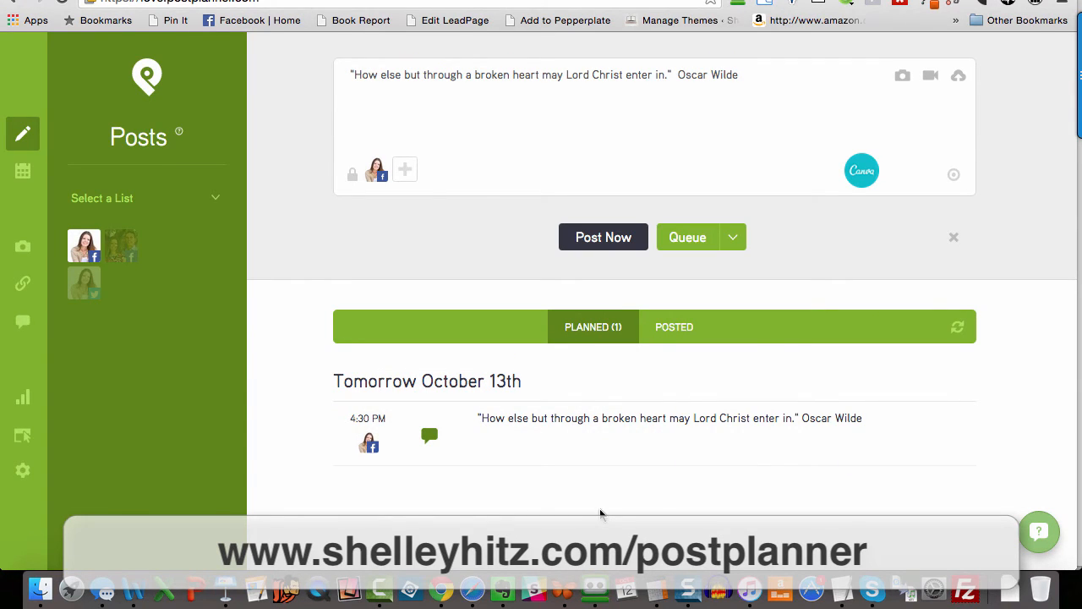
Step: Open the Facebook page's planned 4:30 PM quote post for editing, cancel the edit, and delete the post
mouse_move(592, 435)
mouse_move(708, 416)
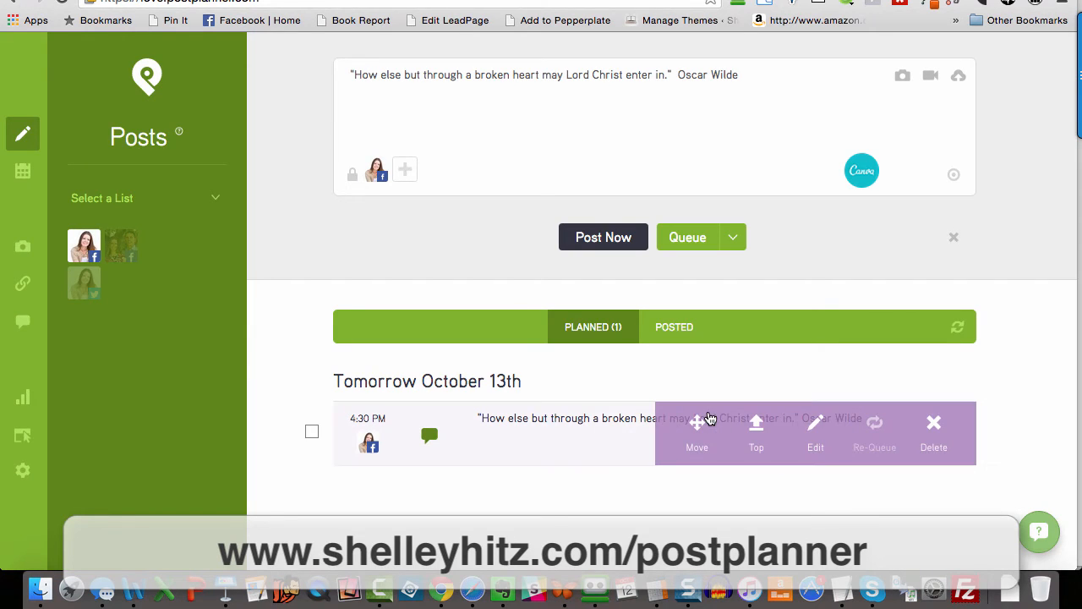
left_click(815, 424)
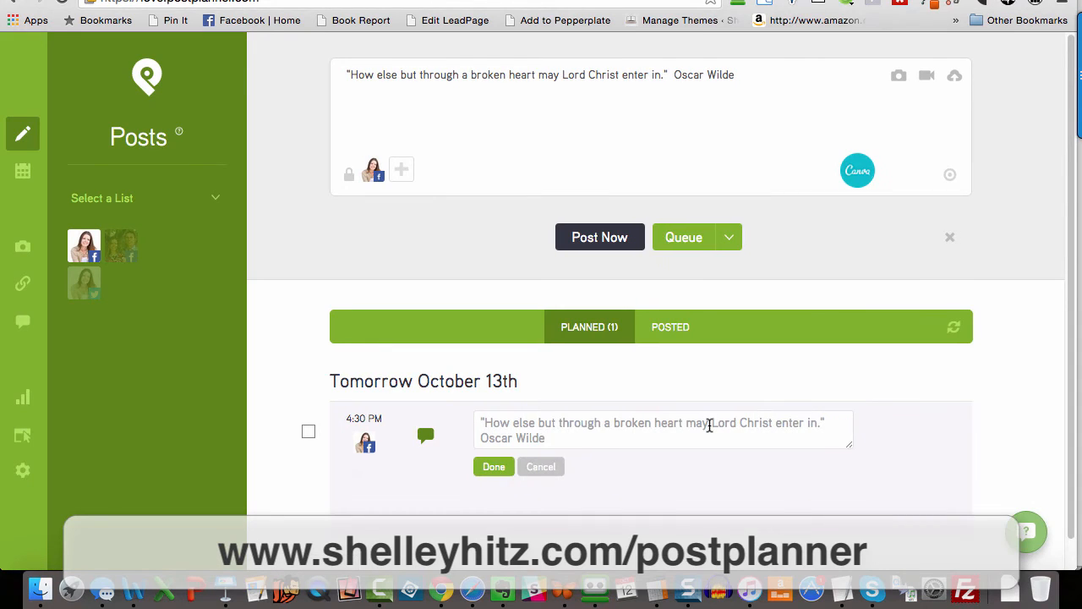
left_click(541, 469)
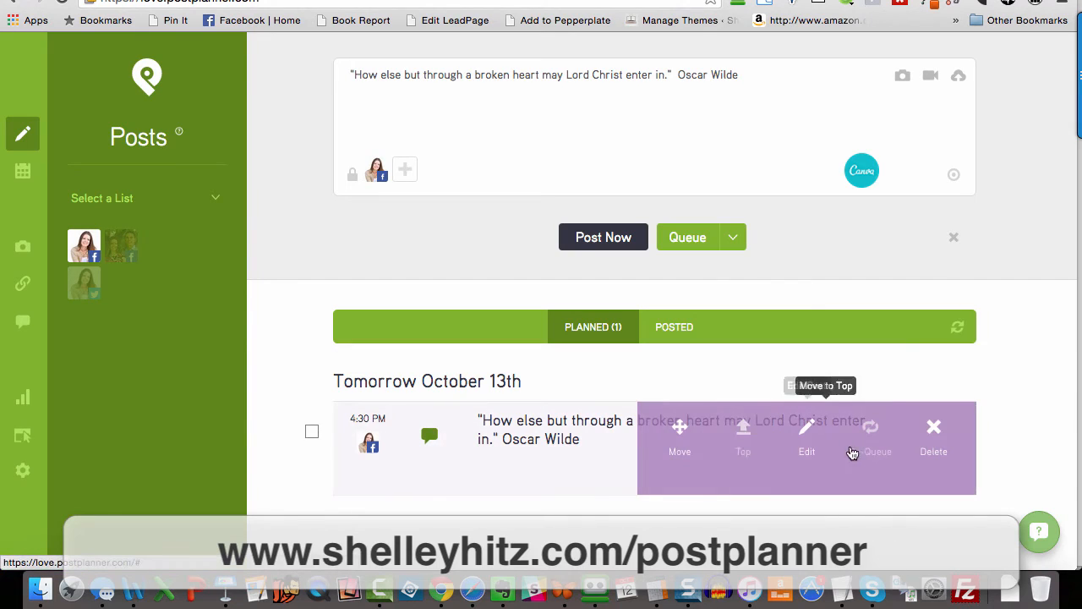
left_click(937, 429)
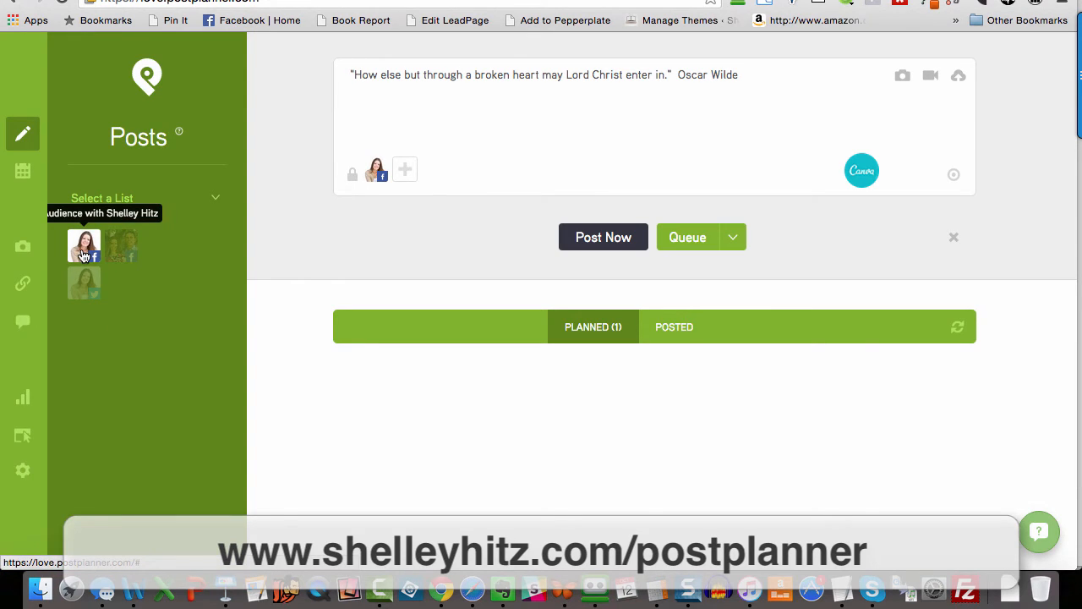
Step: Review the posting times and allowed content types in the Facebook page's and the Twitter account's schedules
left_click(22, 175)
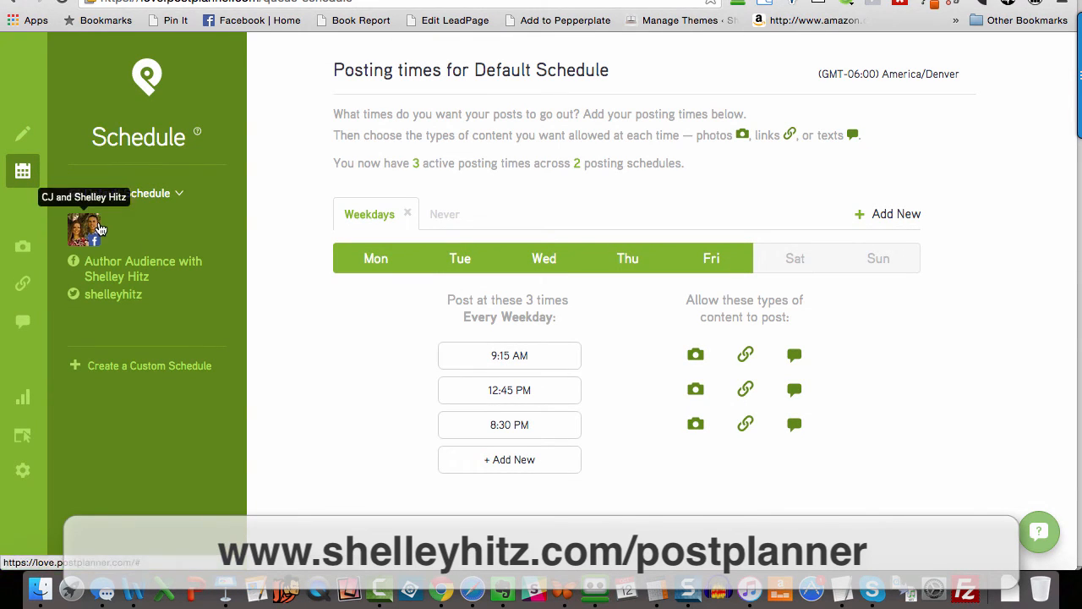
left_click(100, 266)
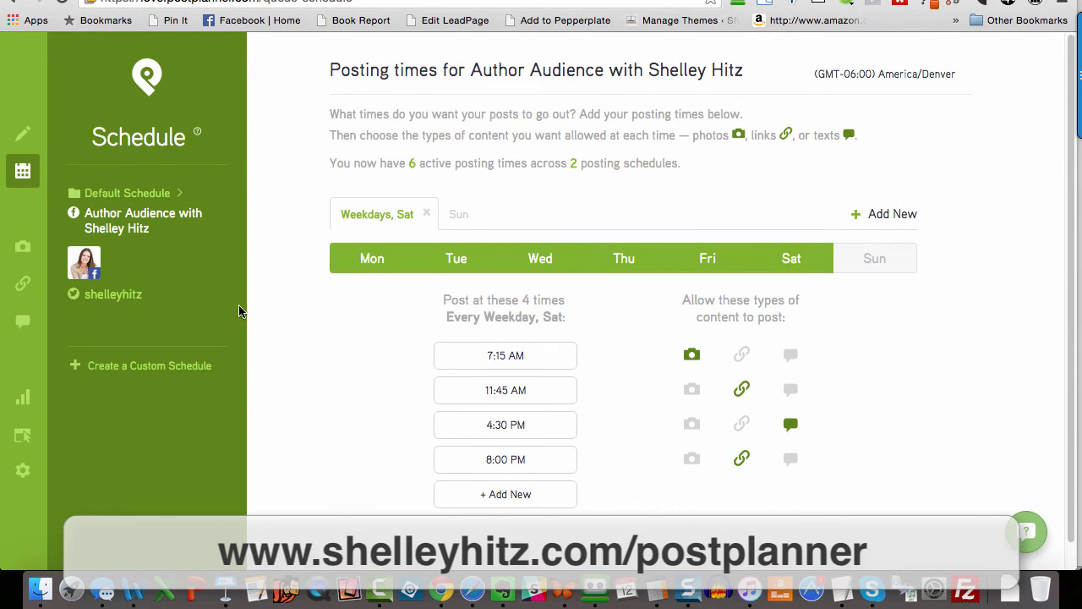
left_click(119, 292)
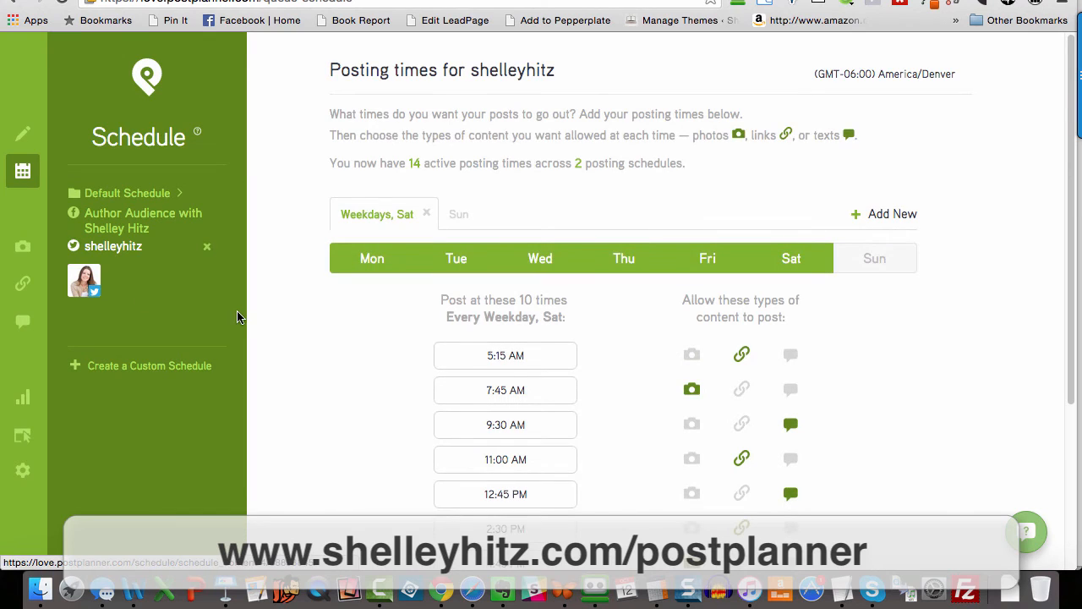
scroll(326, 313, "down", 3)
scroll(328, 308, "down", 3)
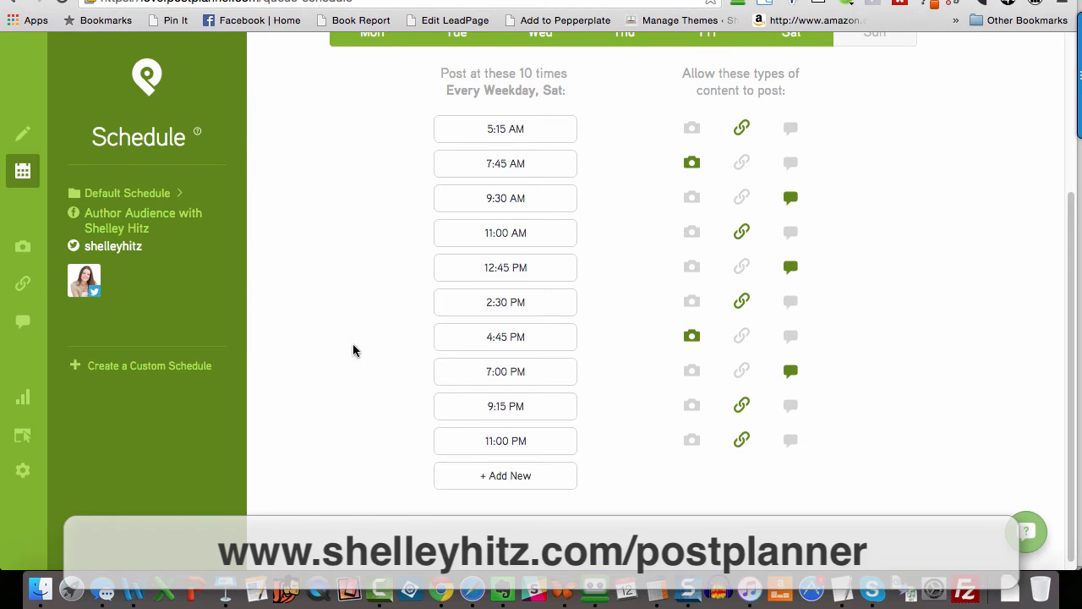
scroll(252, 342, "up", 6)
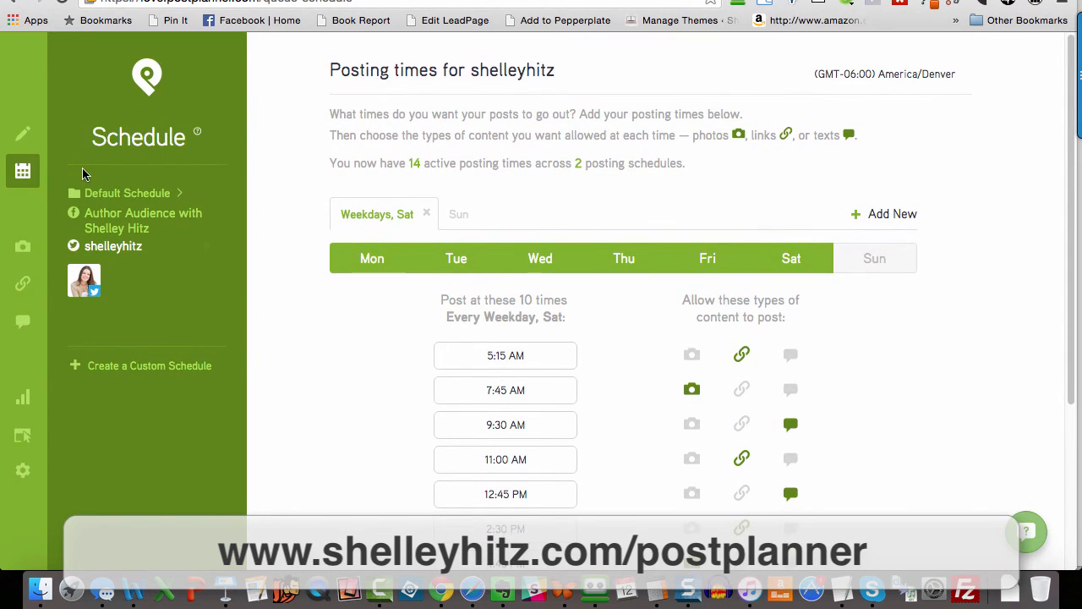
Step: Return to the posts, check the social networks and lists available for a new post, and close the empty post
left_click(21, 135)
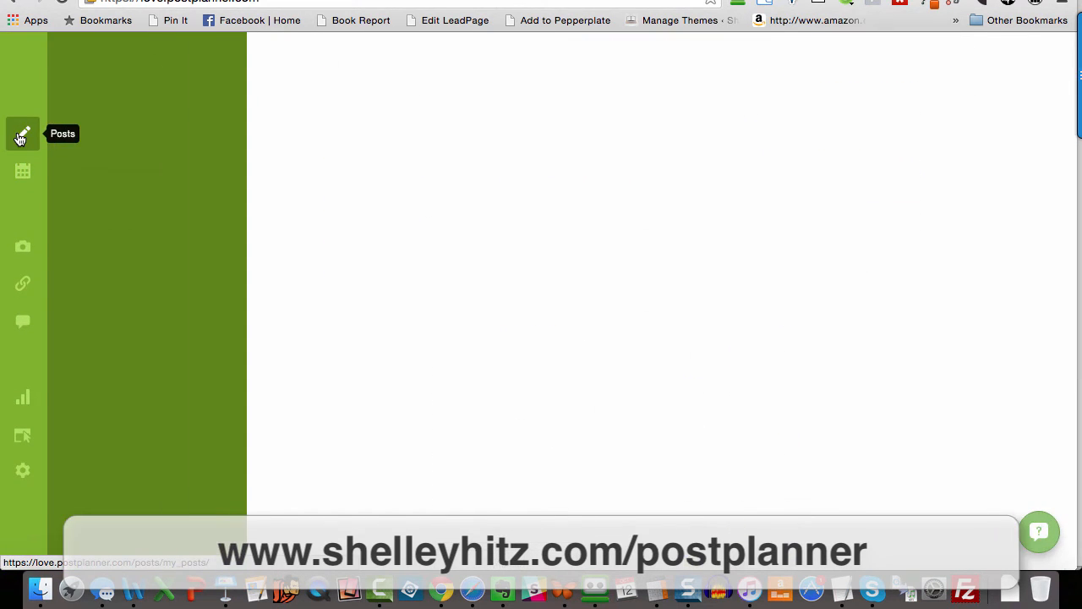
left_click(479, 73)
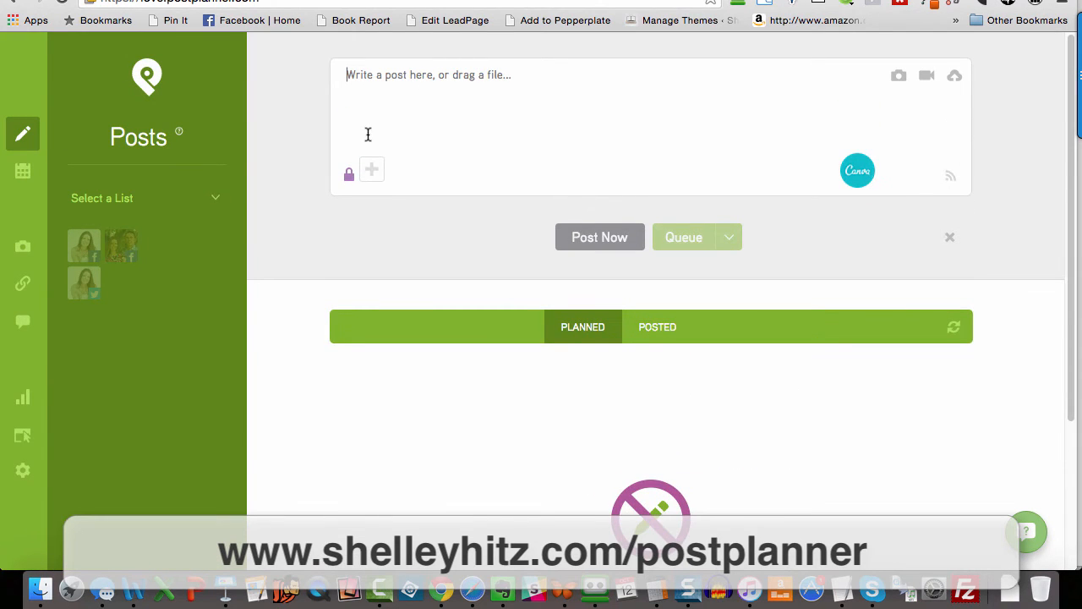
left_click(371, 175)
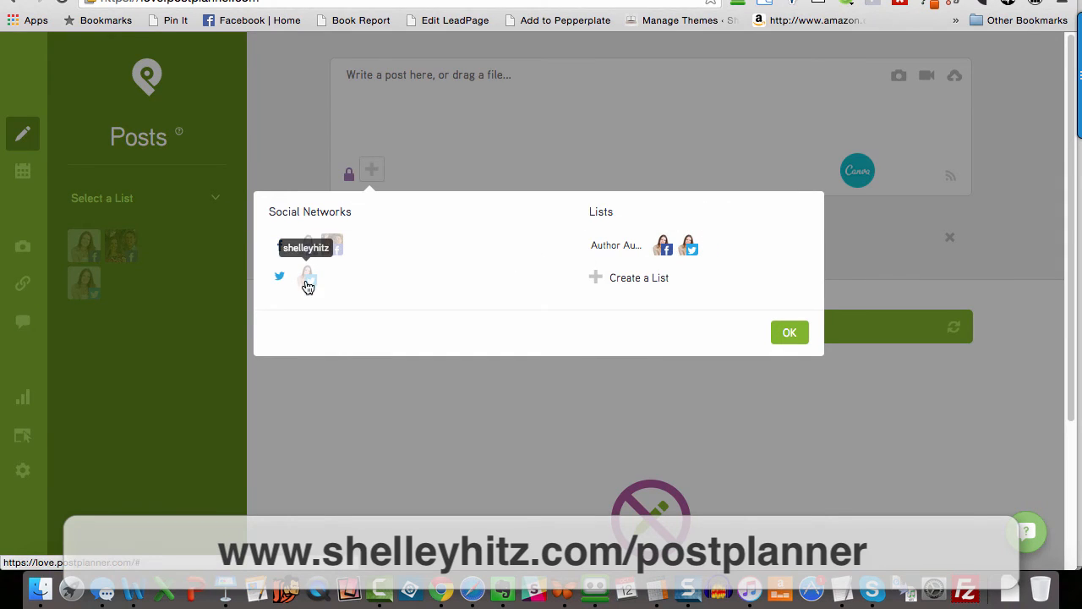
left_click(792, 331)
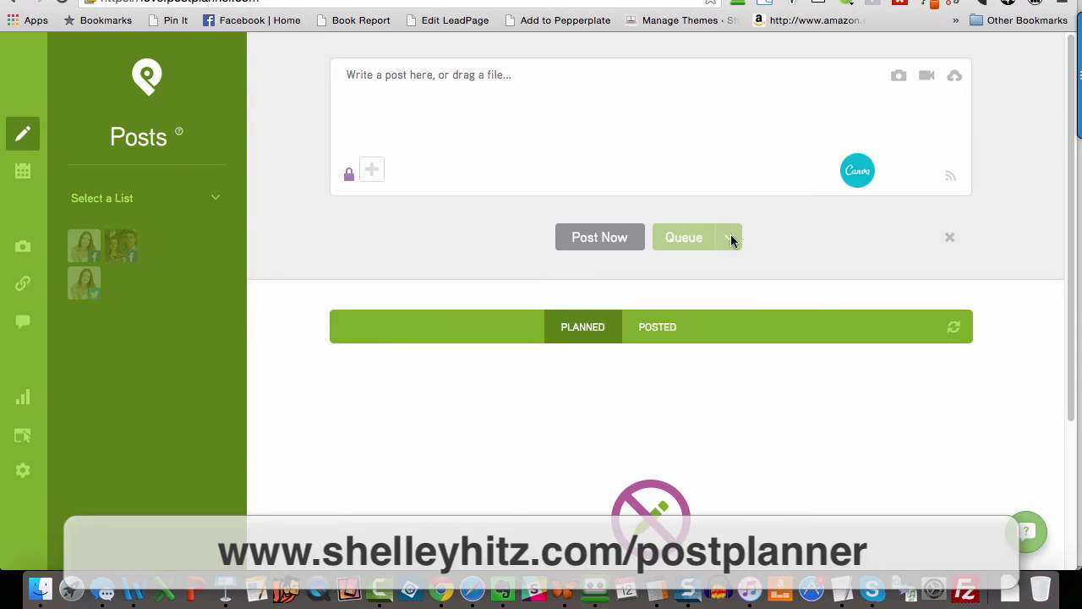
left_click(950, 236)
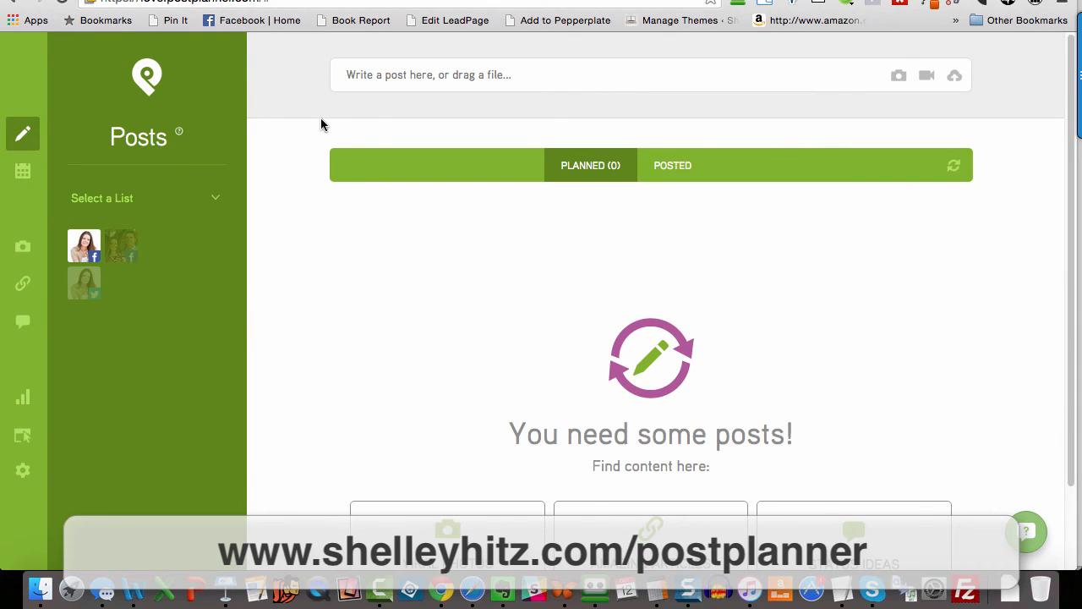
Step: Try the bulk upload of posts via an Excel file for the Facebook page, and decline the upgrade
left_click(357, 74)
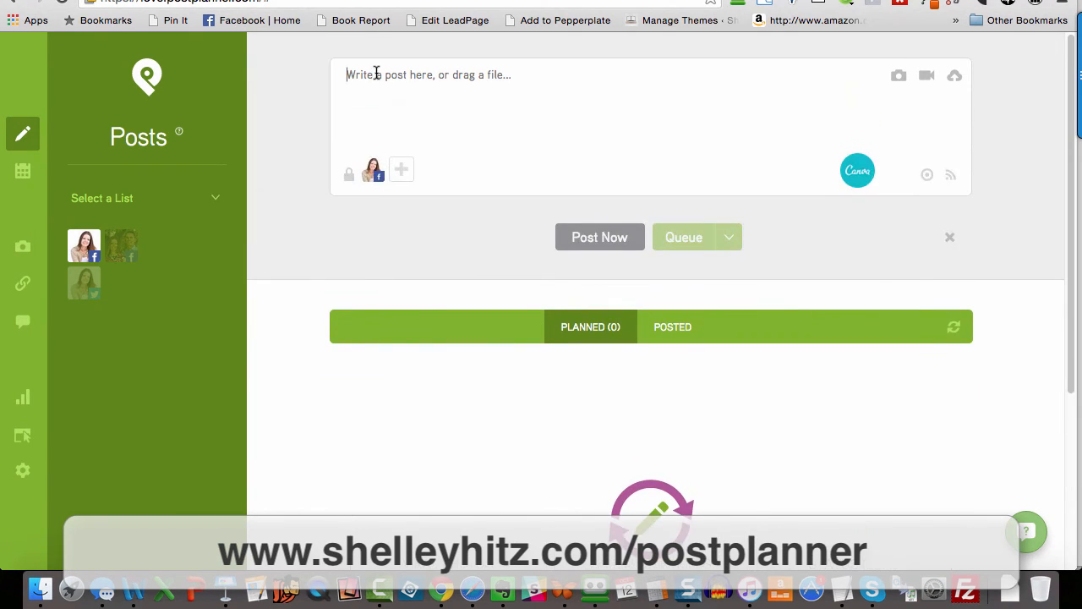
left_click(956, 77)
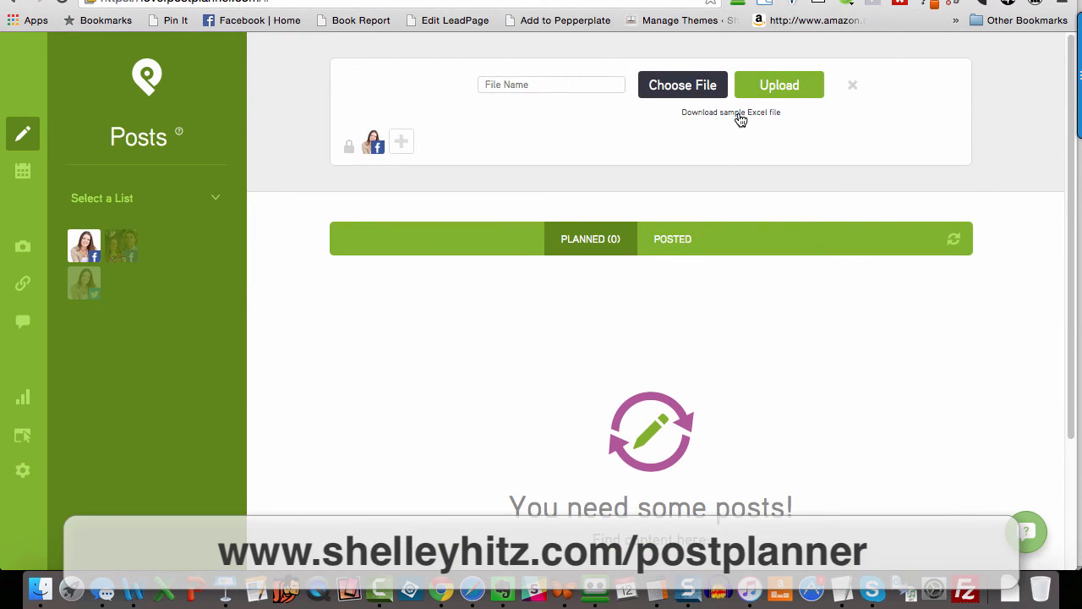
left_click(741, 121)
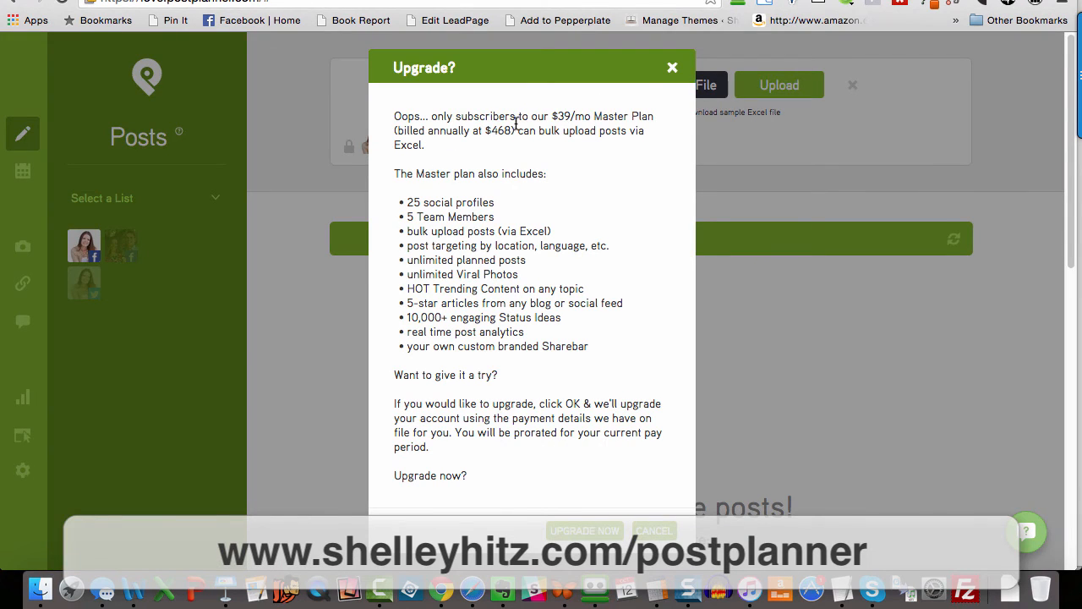
left_click(672, 68)
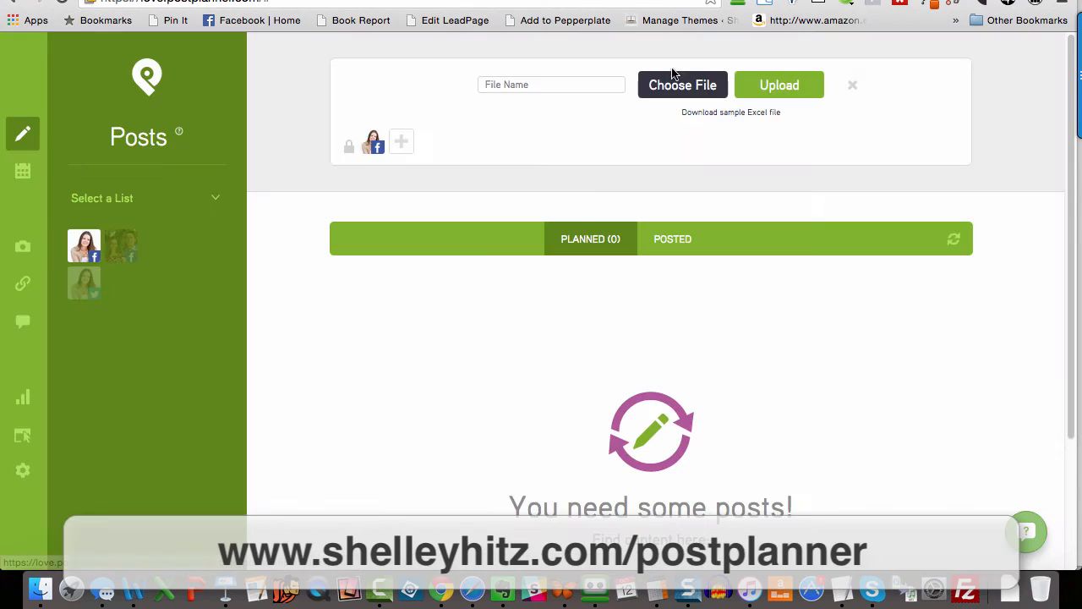
left_click(852, 84)
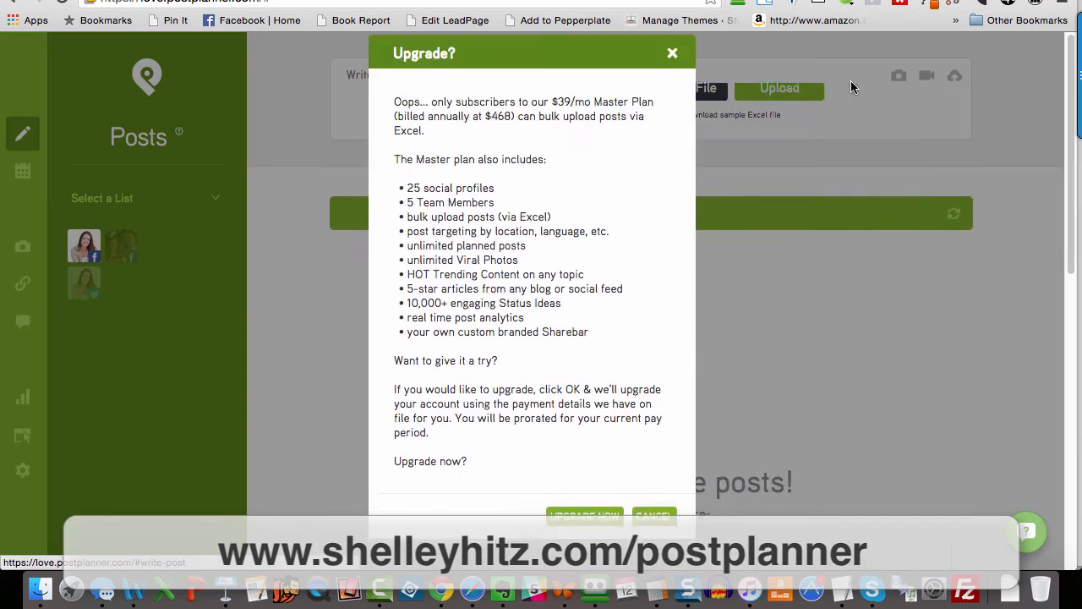
scroll(851, 80, "down", 2)
left_click(655, 469)
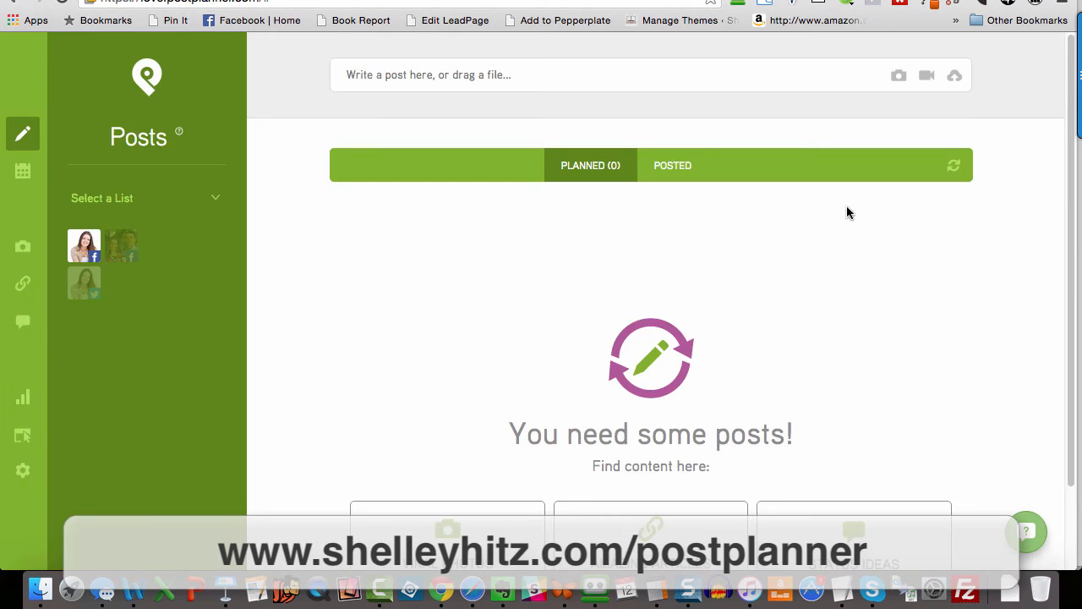
left_click(756, 74)
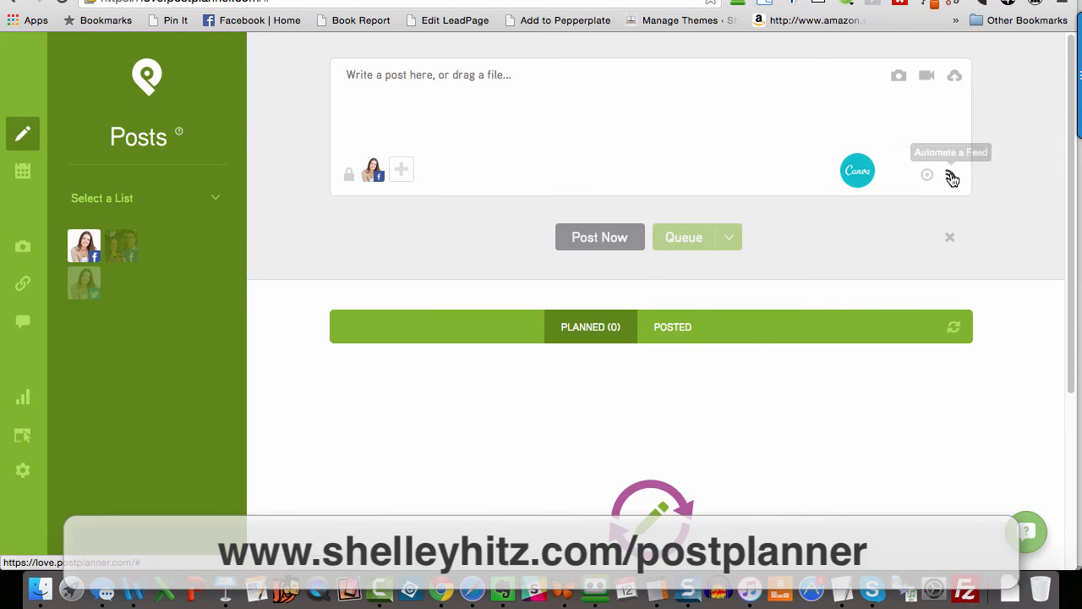
left_click(951, 176)
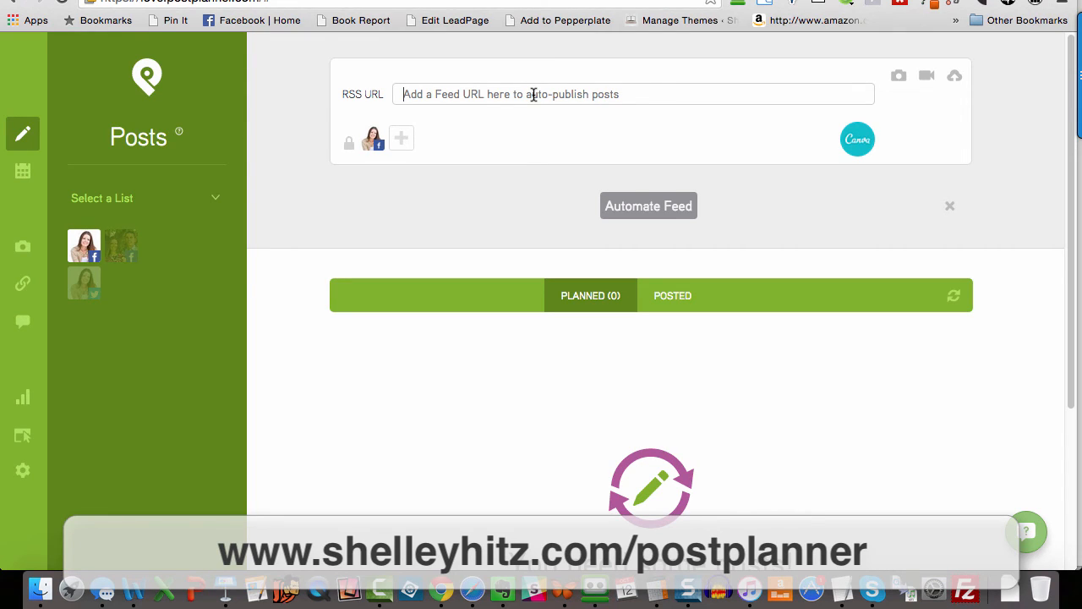
left_click(534, 94)
type("http:/")
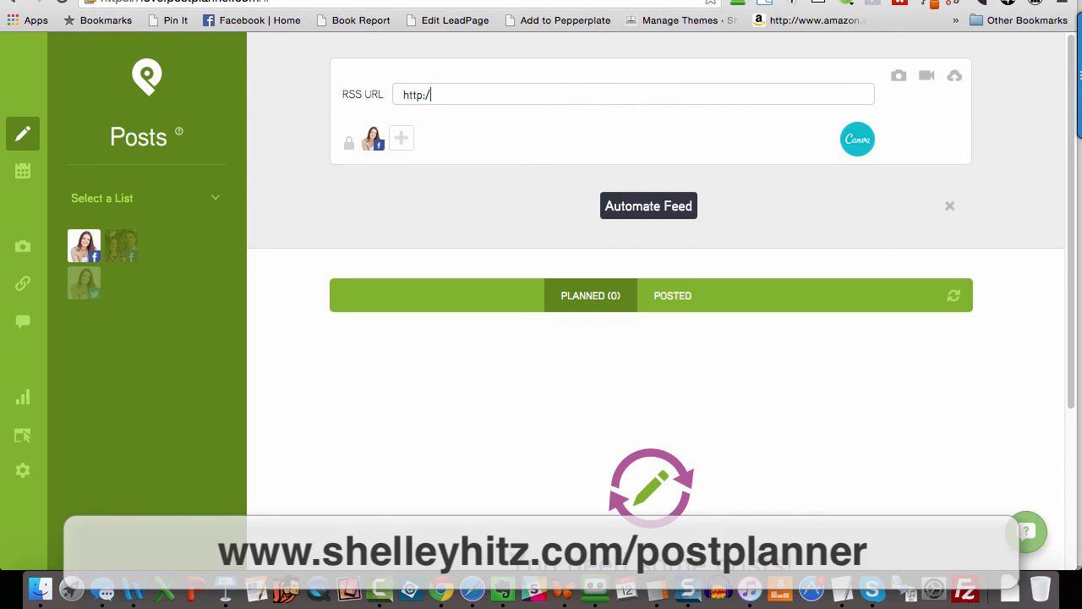
type("/www.shelleyhitz.com/feed")
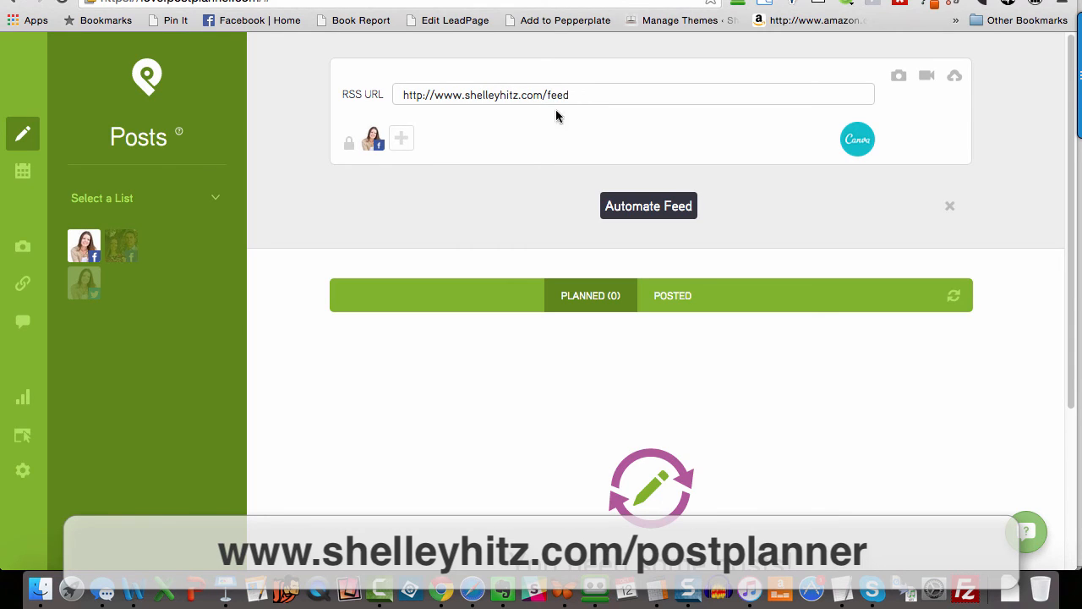
left_click(636, 207)
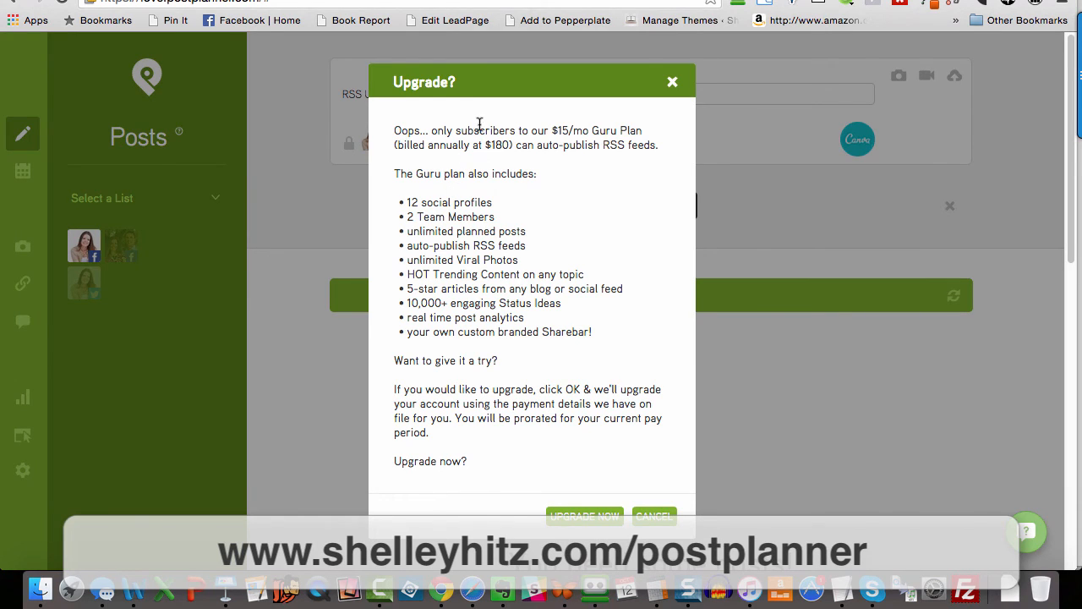
left_click(653, 516)
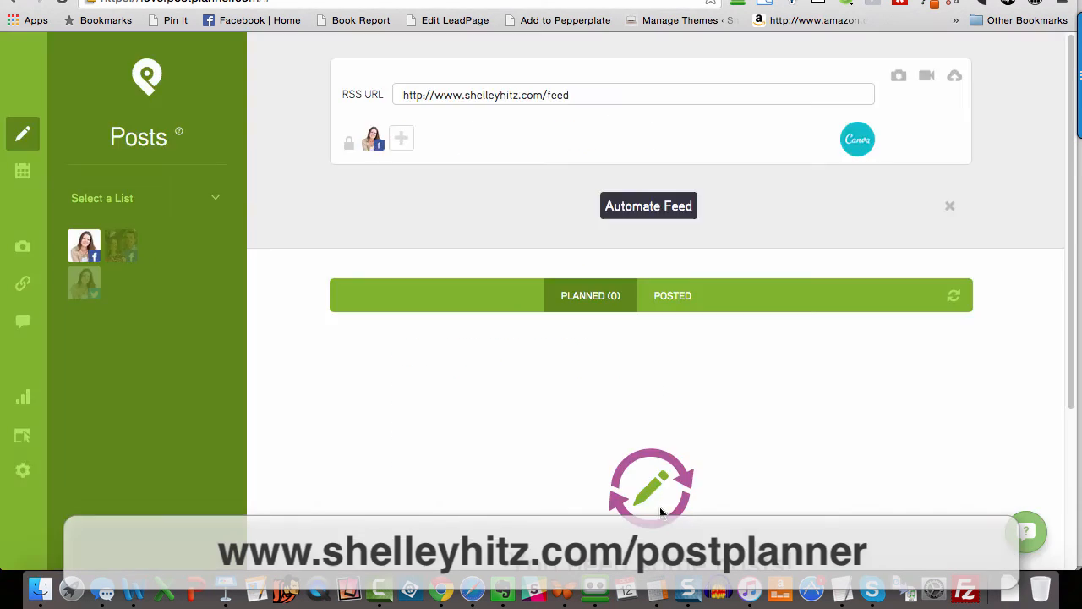
left_click(950, 207)
Step: Examine the new post's audience targeting options, including language, education and the time zone link, and close them without saving a target
left_click(868, 76)
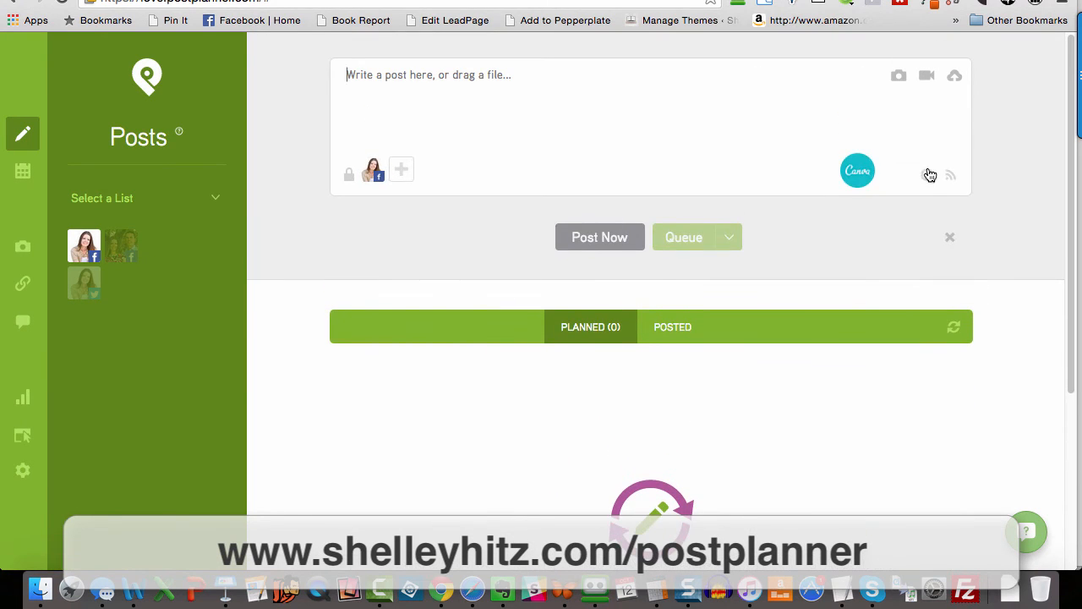
left_click(925, 174)
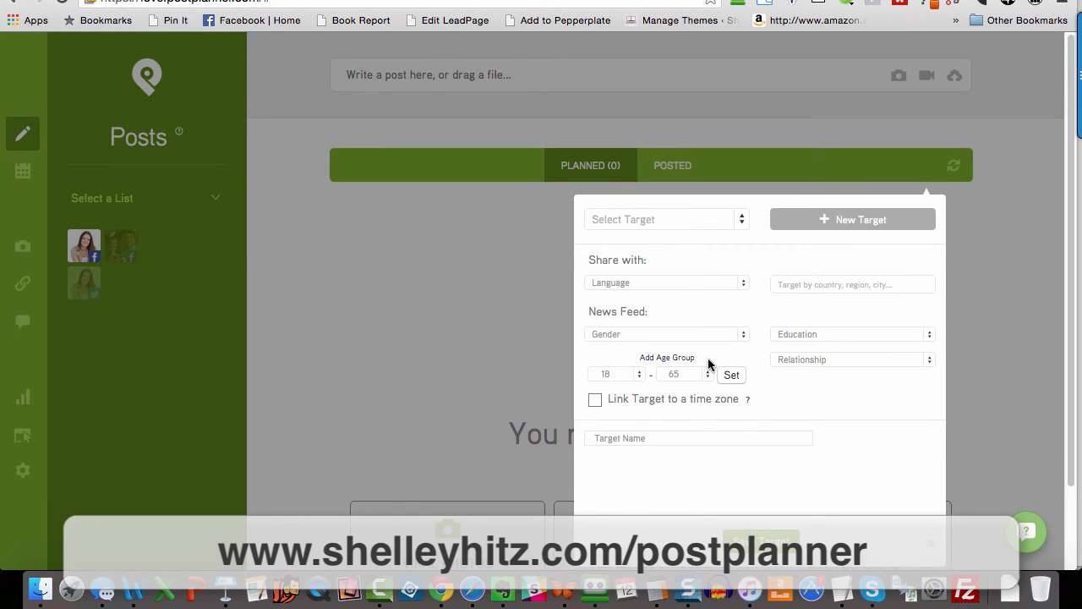
left_click(655, 284)
left_click(667, 286)
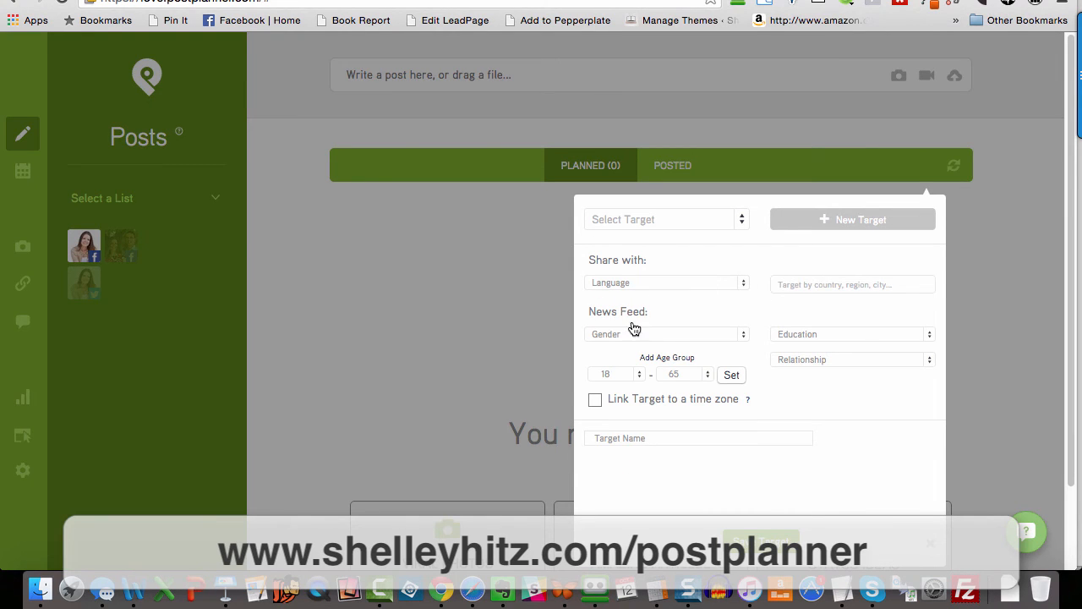
left_click(784, 342)
left_click(784, 342)
left_click(593, 403)
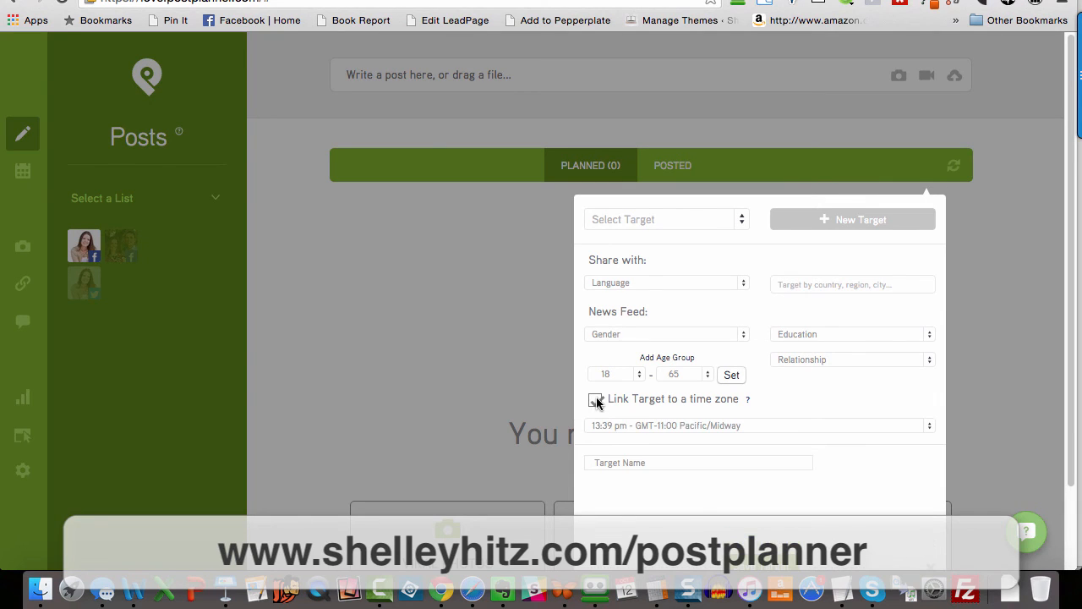
left_click(593, 402)
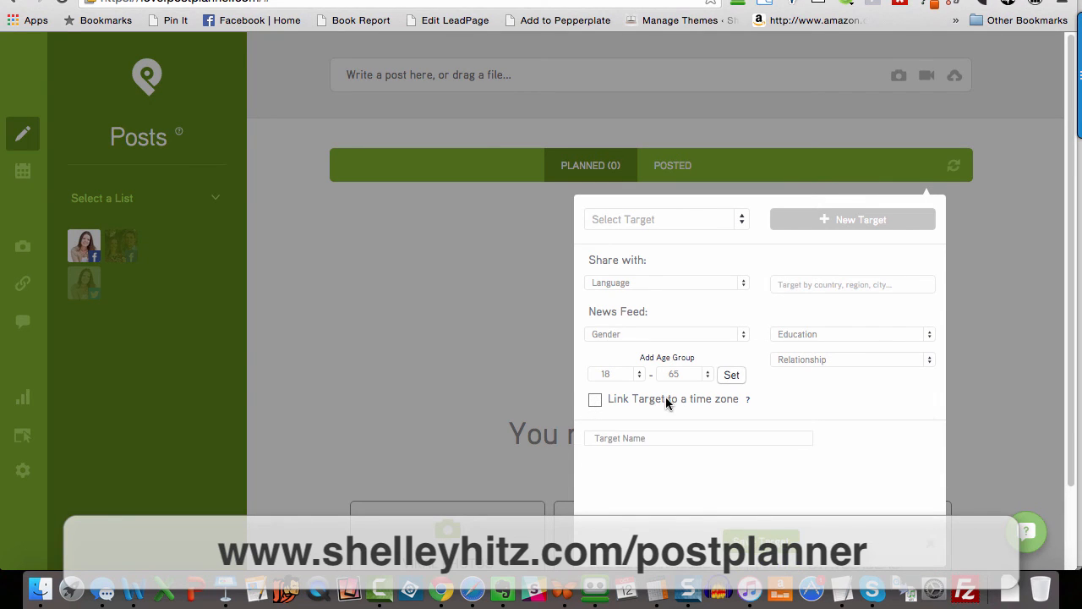
mouse_move(751, 405)
left_click(930, 543)
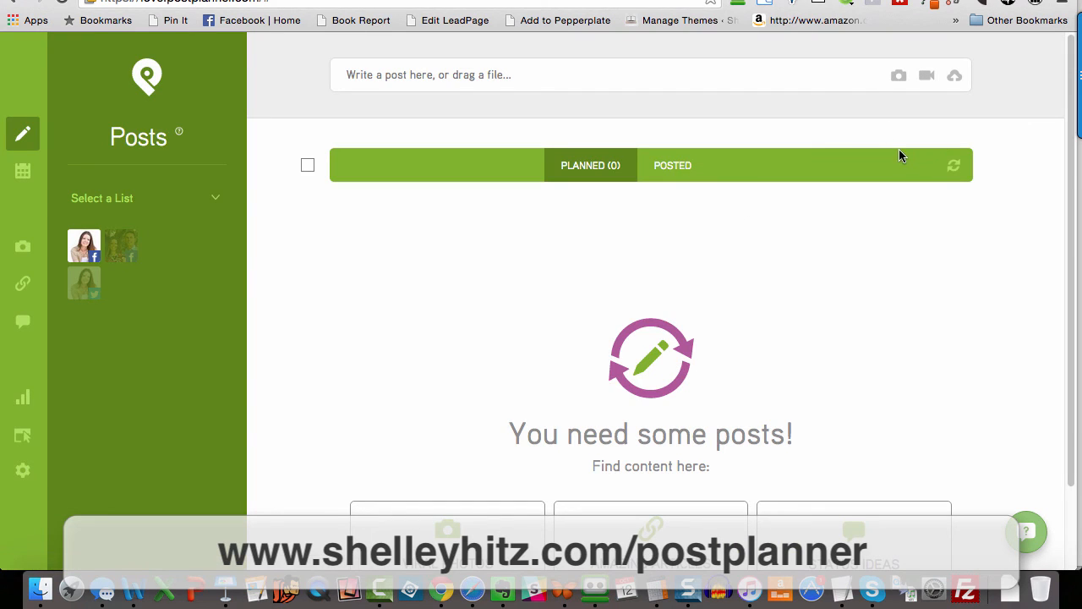
Step: Open the Canva designer from a new post, look through the uploaded images and Facebook post layouts, and close it without designing
left_click(863, 73)
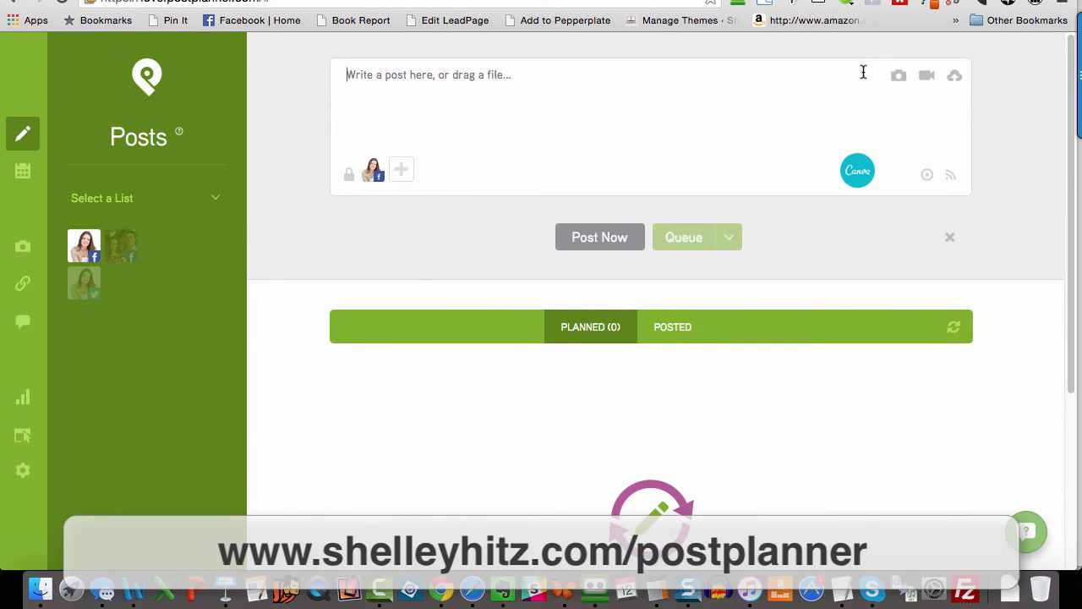
left_click(857, 174)
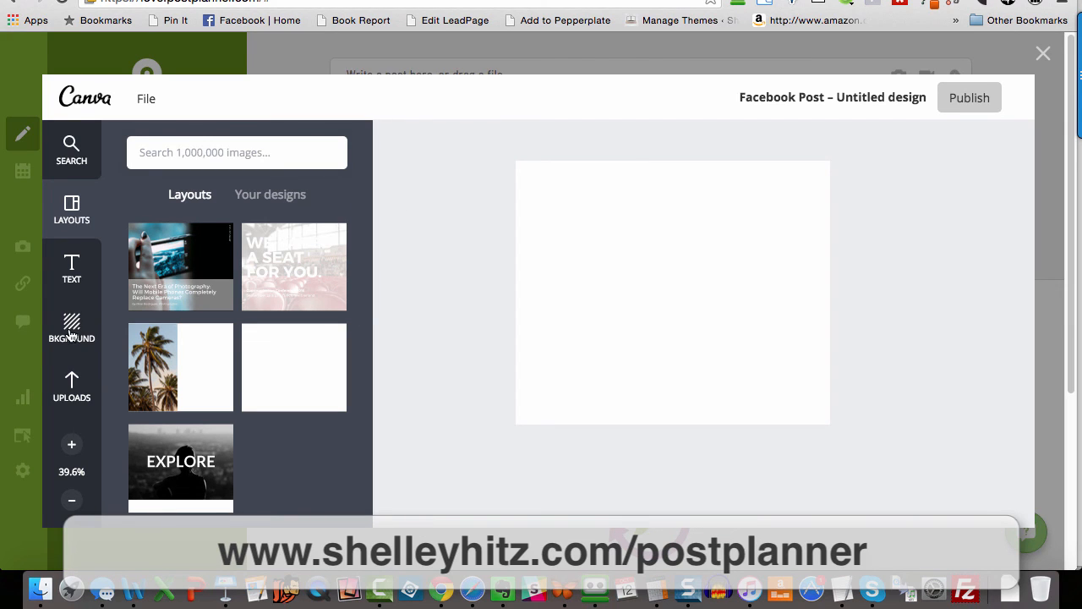
left_click(67, 395)
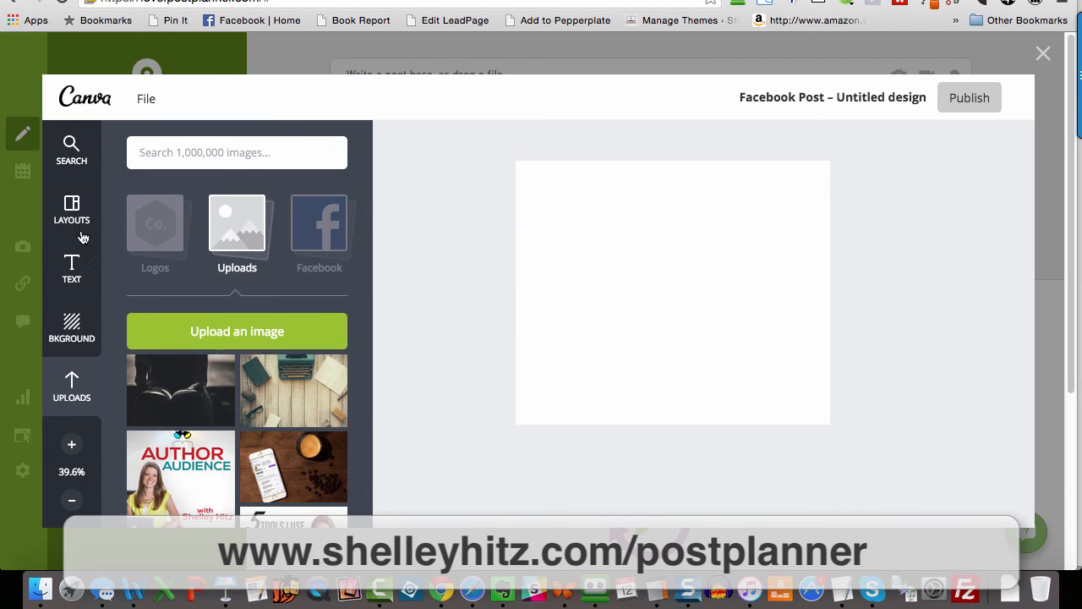
left_click(78, 221)
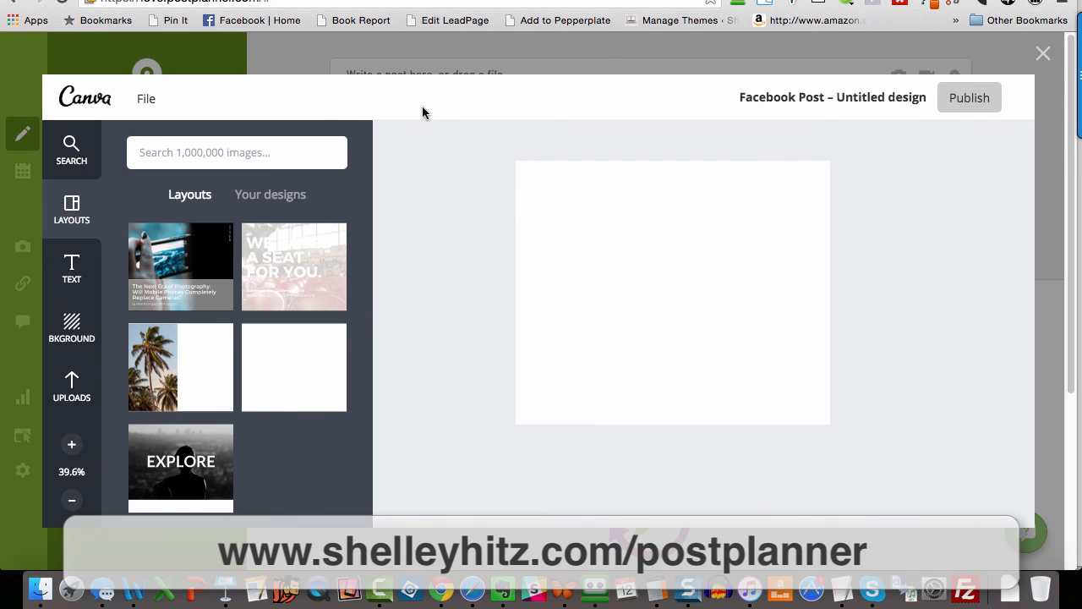
left_click(1044, 53)
Step: Reopen Canva from the new post, view the uploaded logos, and close the designer without adding any to the design
left_click(565, 74)
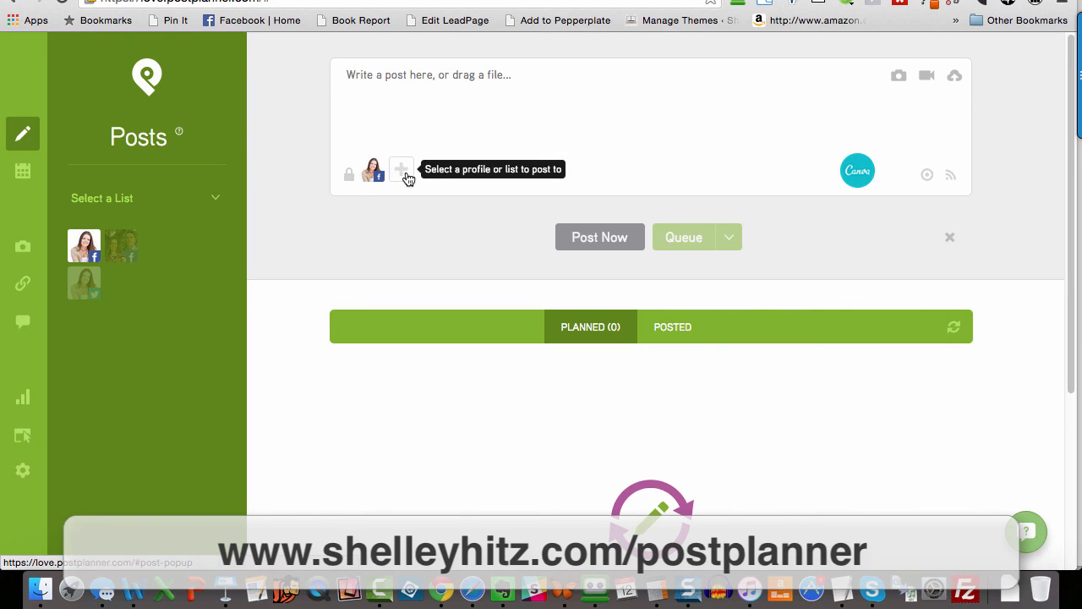
left_click(858, 169)
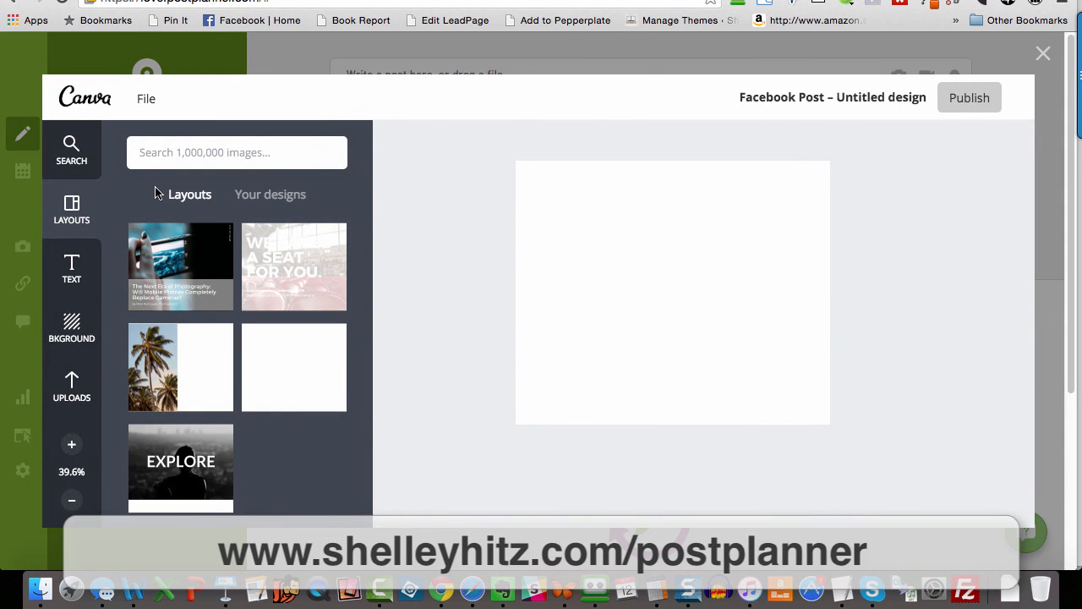
left_click(53, 393)
left_click(161, 233)
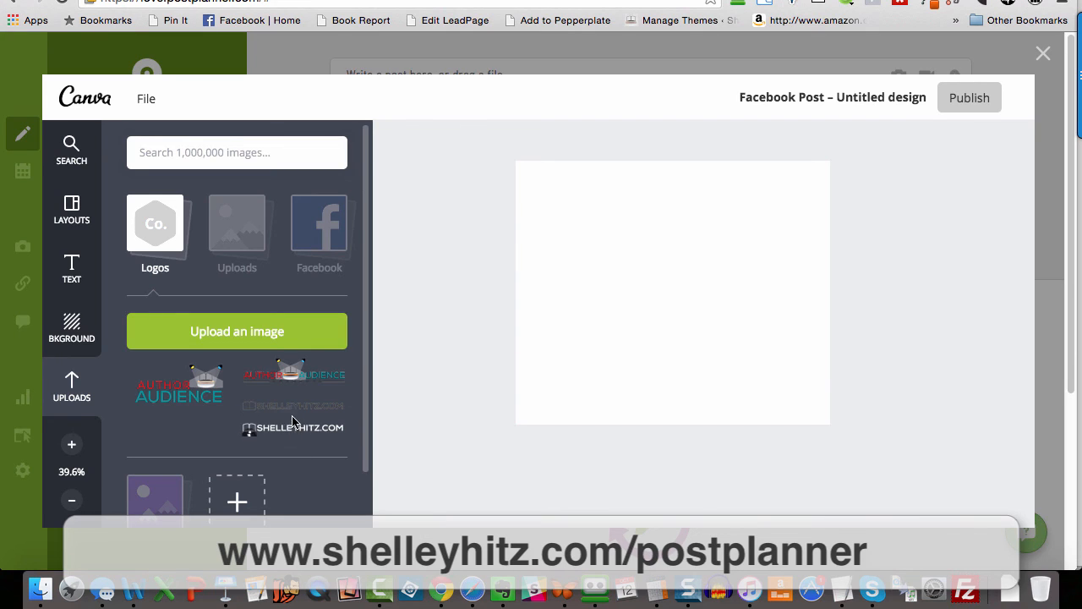
left_click(1044, 54)
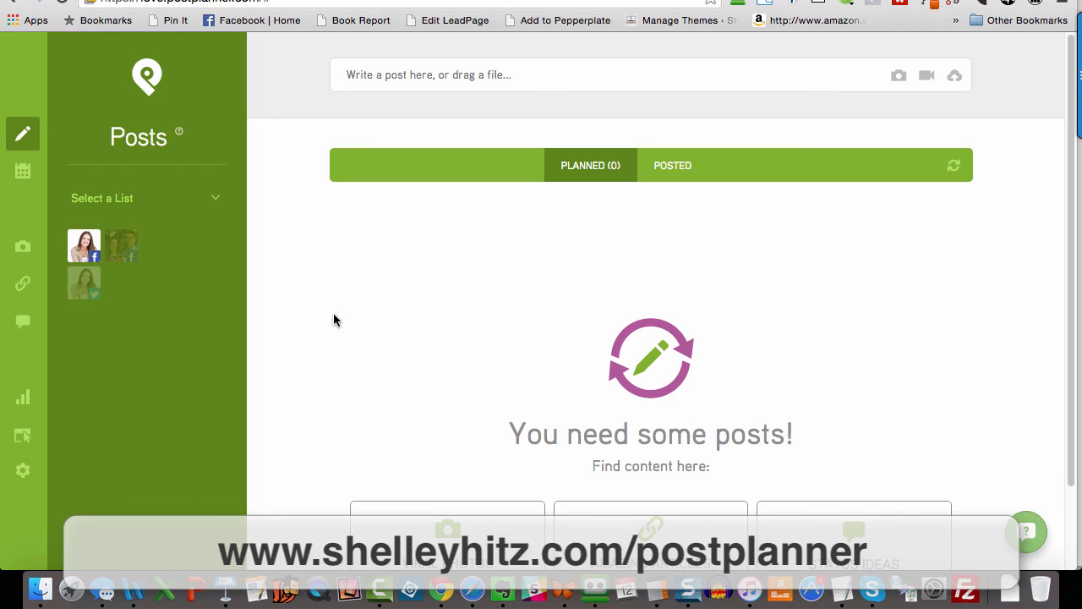
scroll(333, 330, "down", 1)
scroll(344, 338, "up", 1)
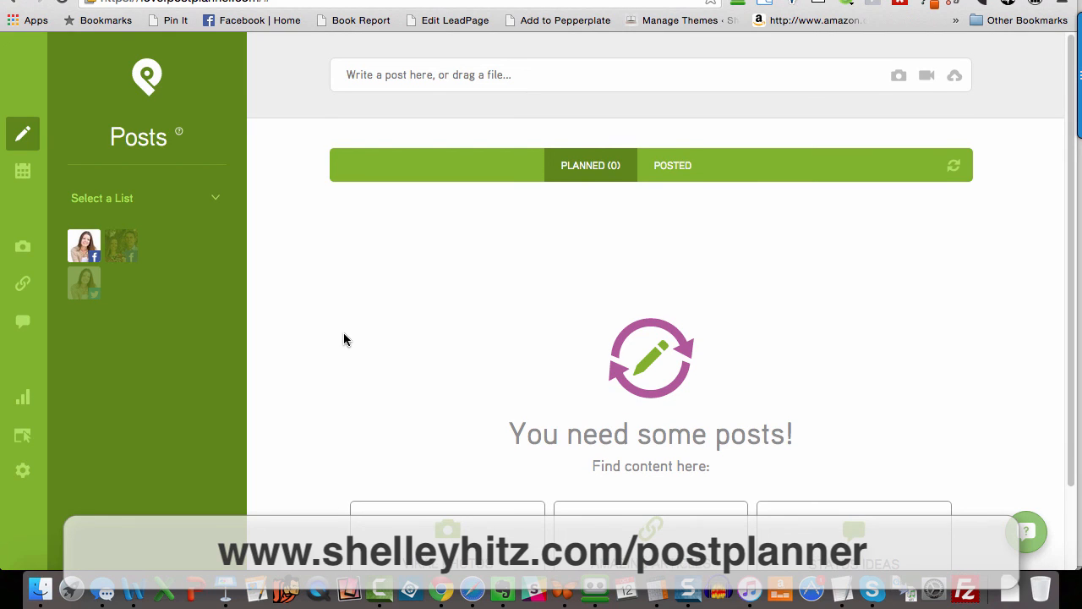